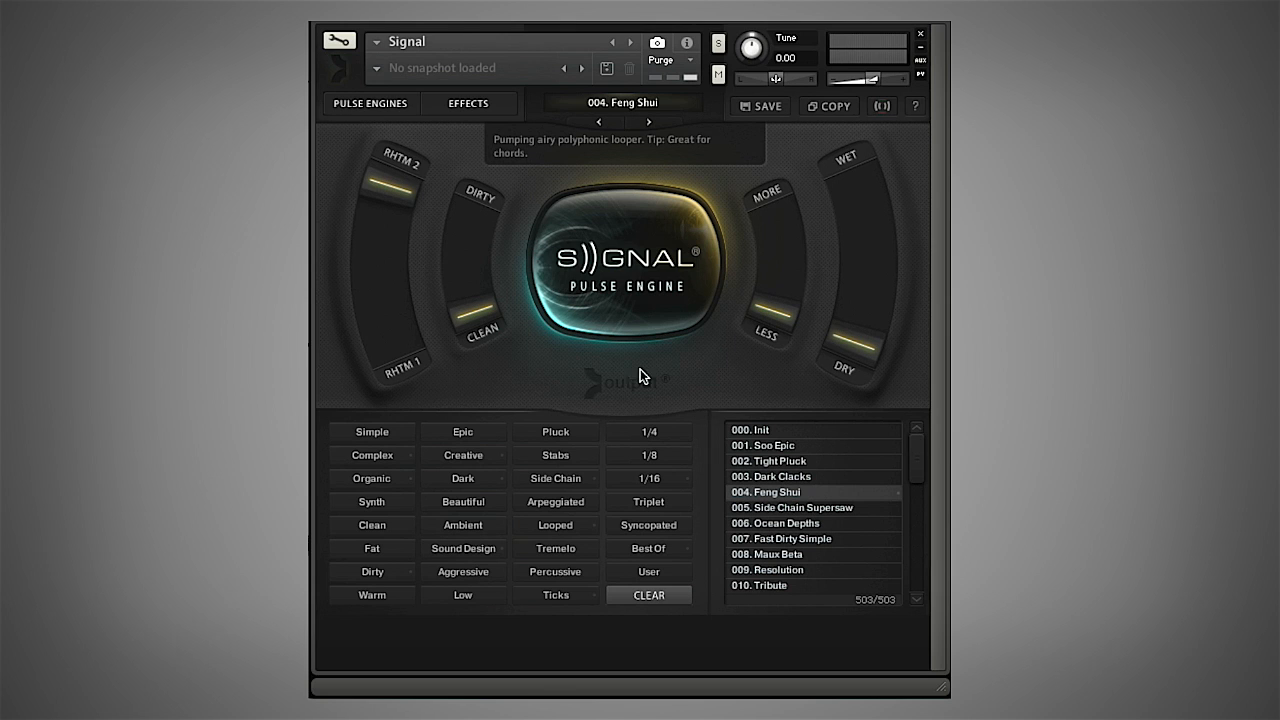
- Load the blank 000. Init preset and show its pulse engine settings
click(388, 108)
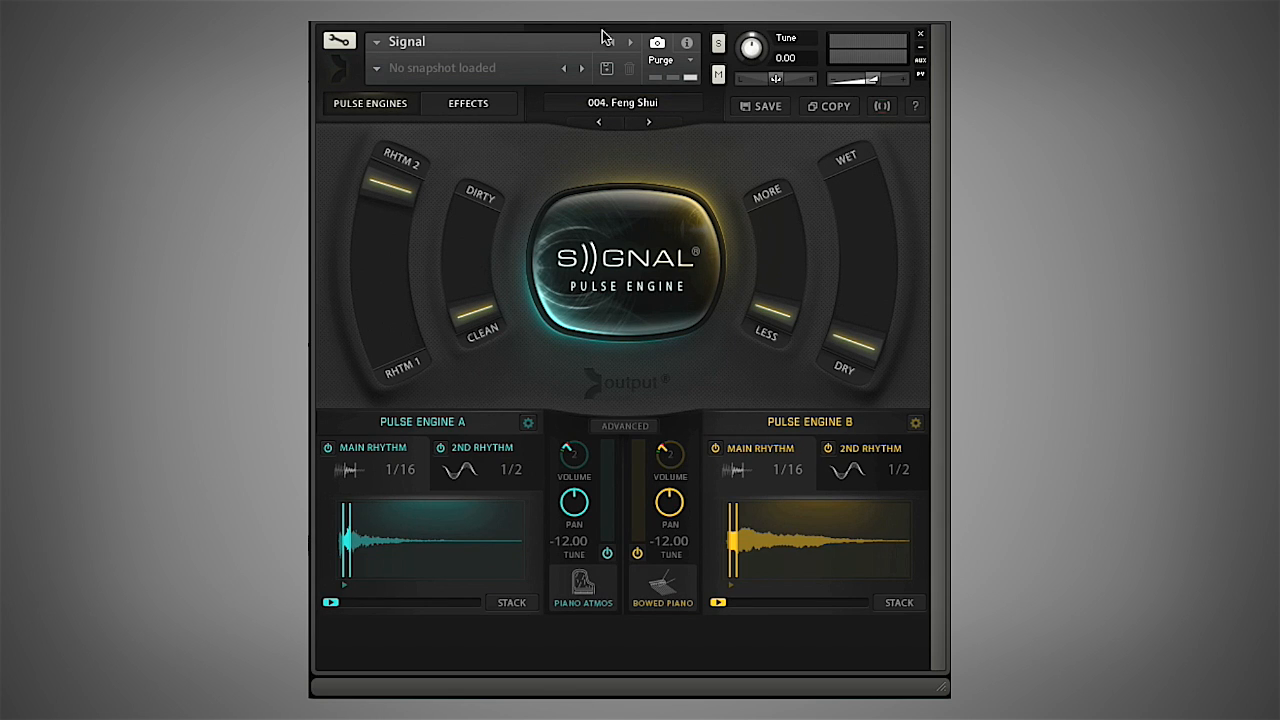
click(640, 111)
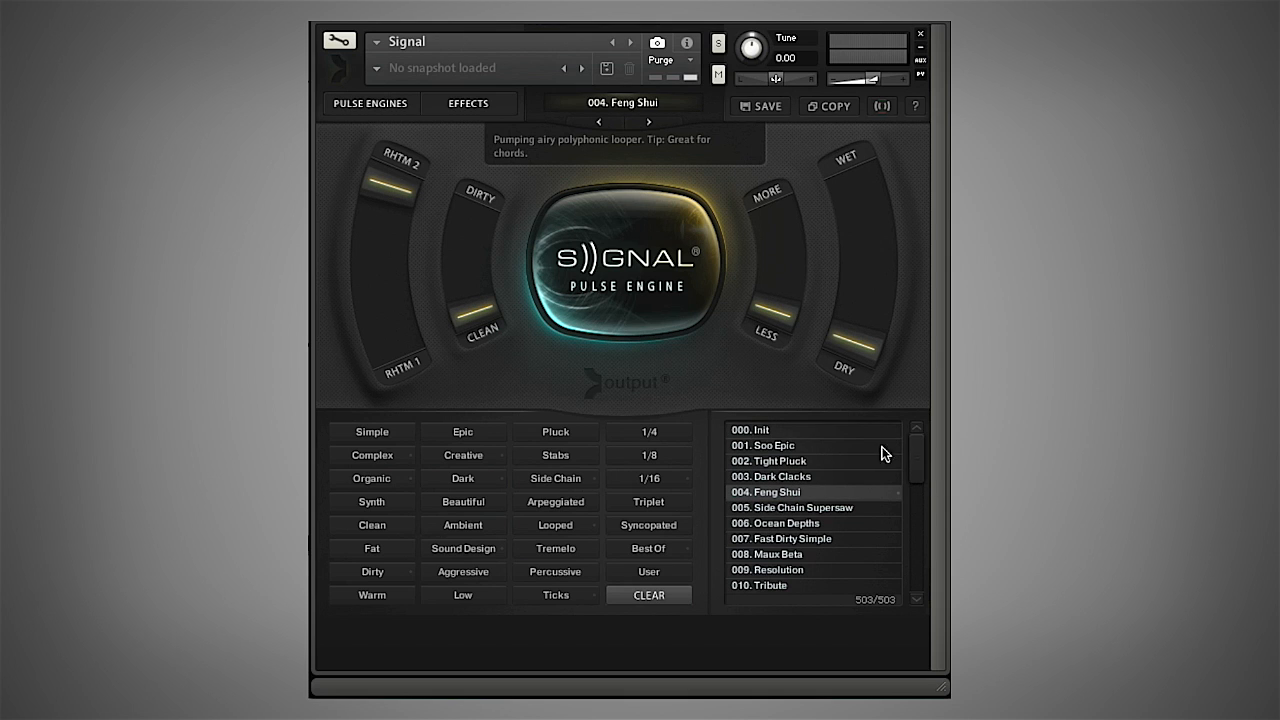
click(762, 431)
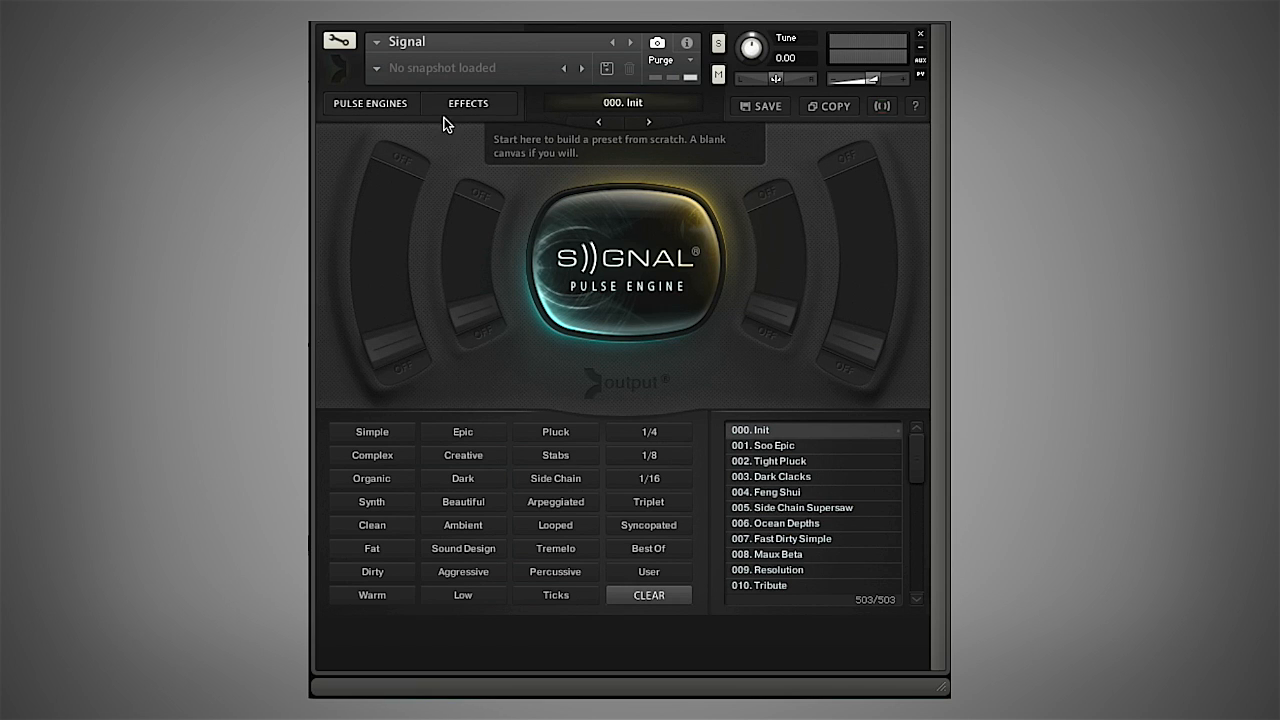
click(381, 108)
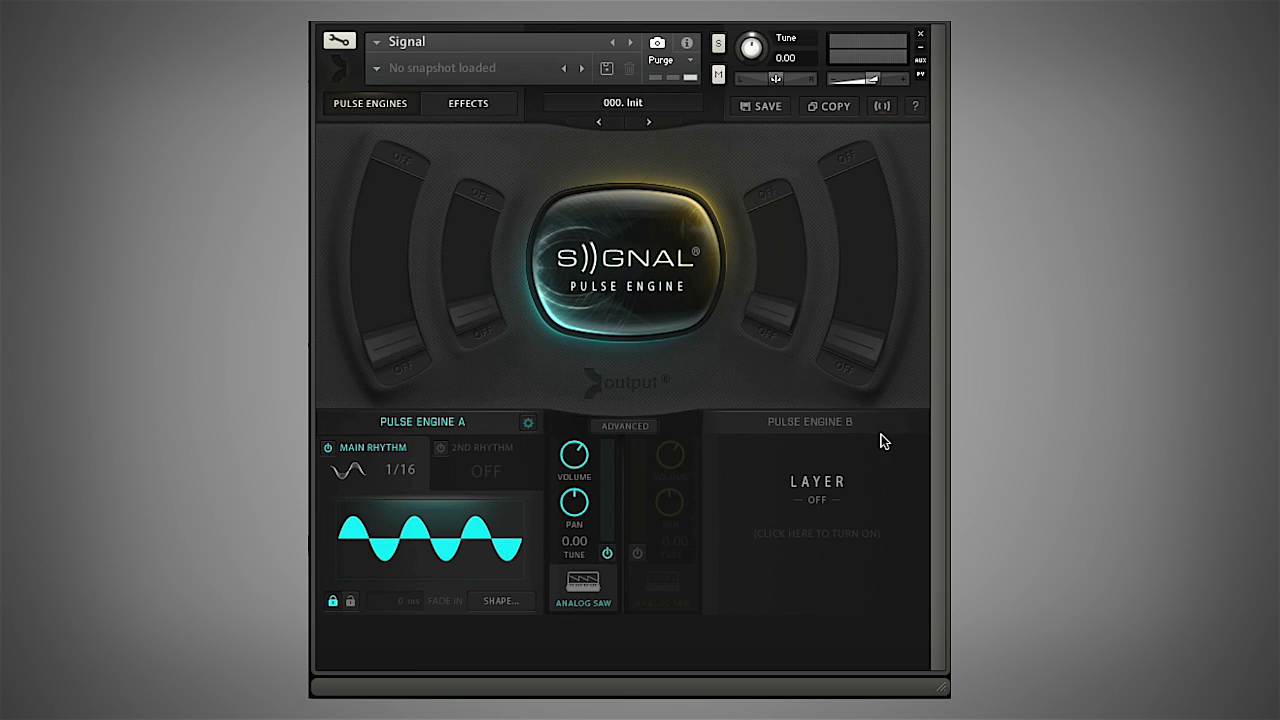
- Switch Pulse Engine A and its main rhythm off and back on to compare the sound
click(607, 553)
click(607, 553)
click(328, 448)
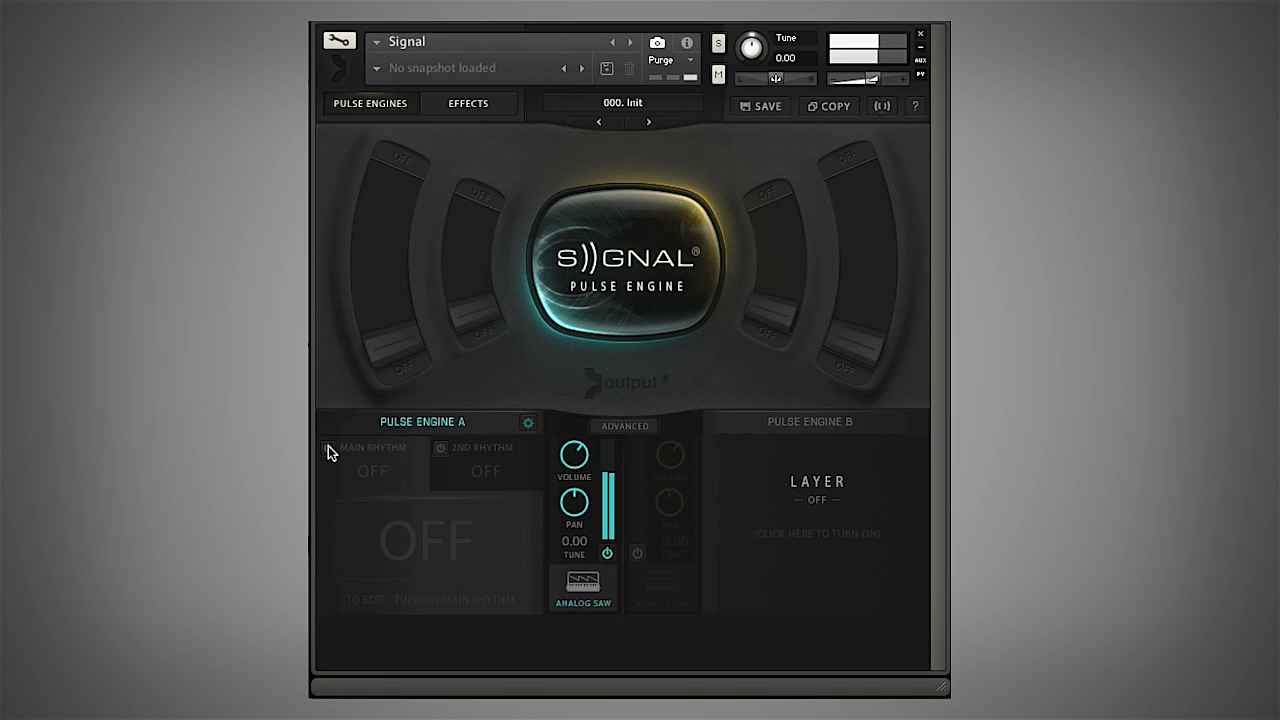
click(328, 449)
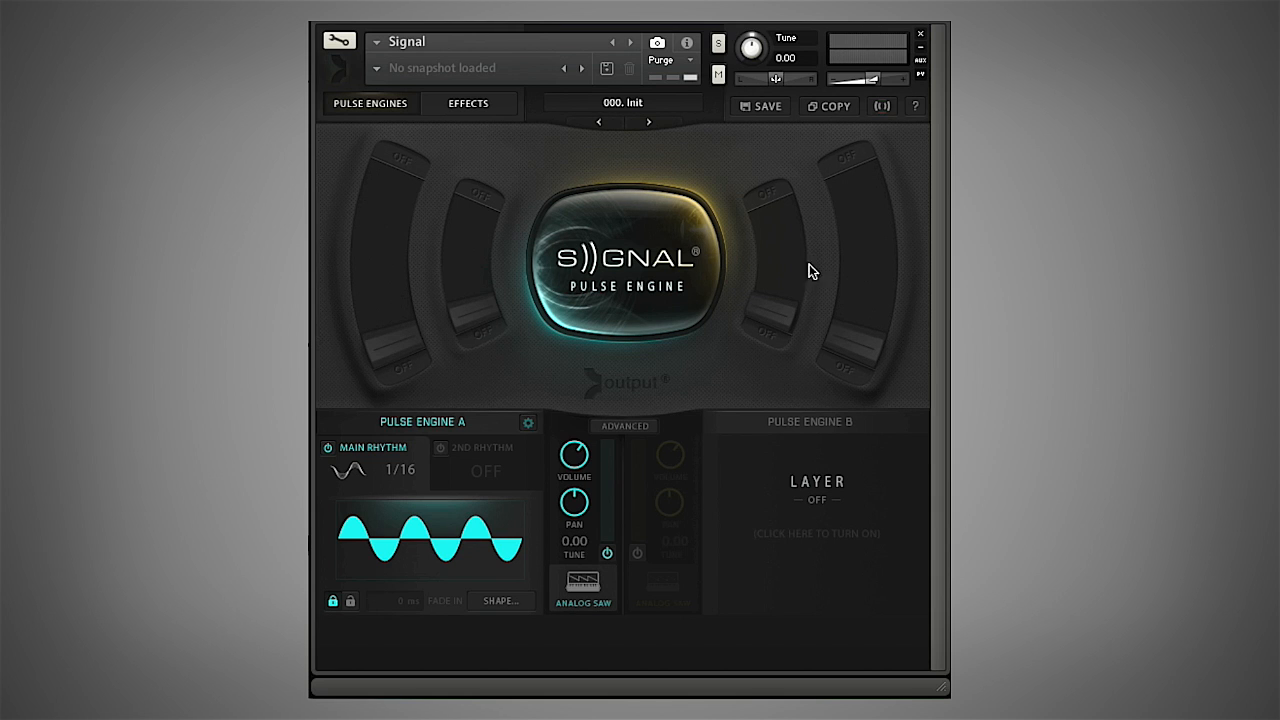
- Open the advanced engine view, briefly try the second rhythm, and look over the main rhythm's pulse types
click(624, 427)
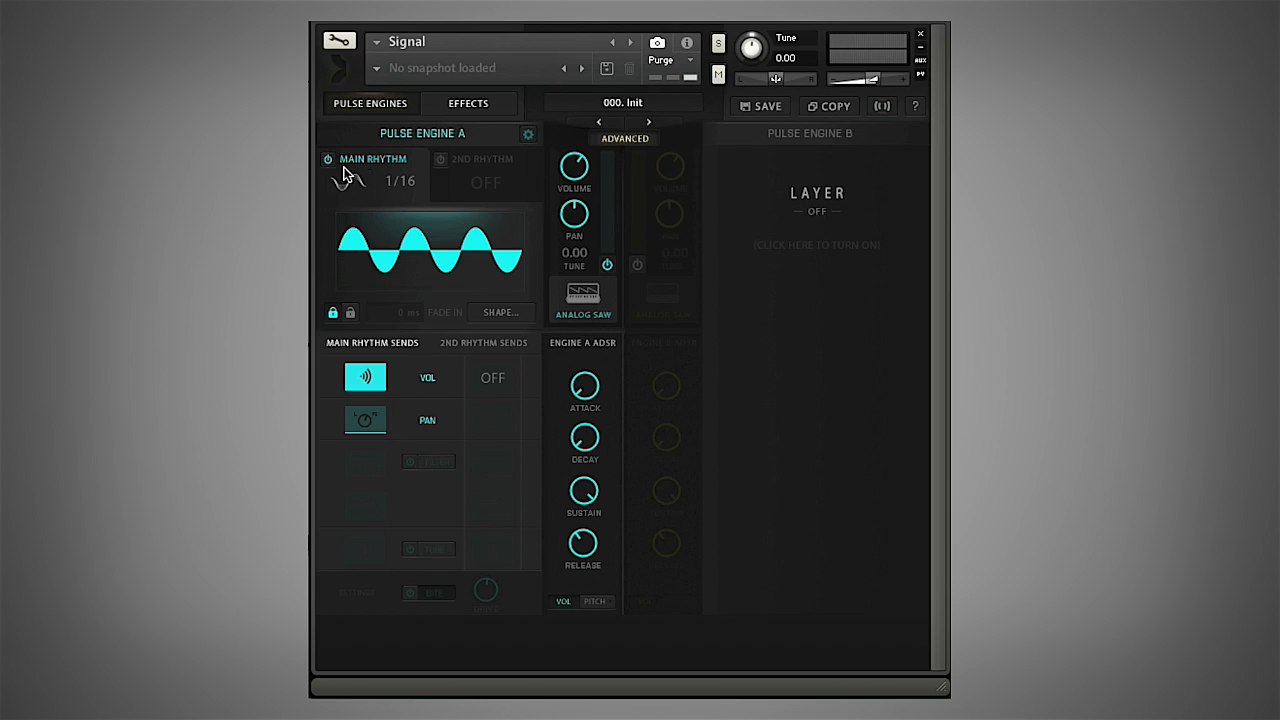
click(440, 160)
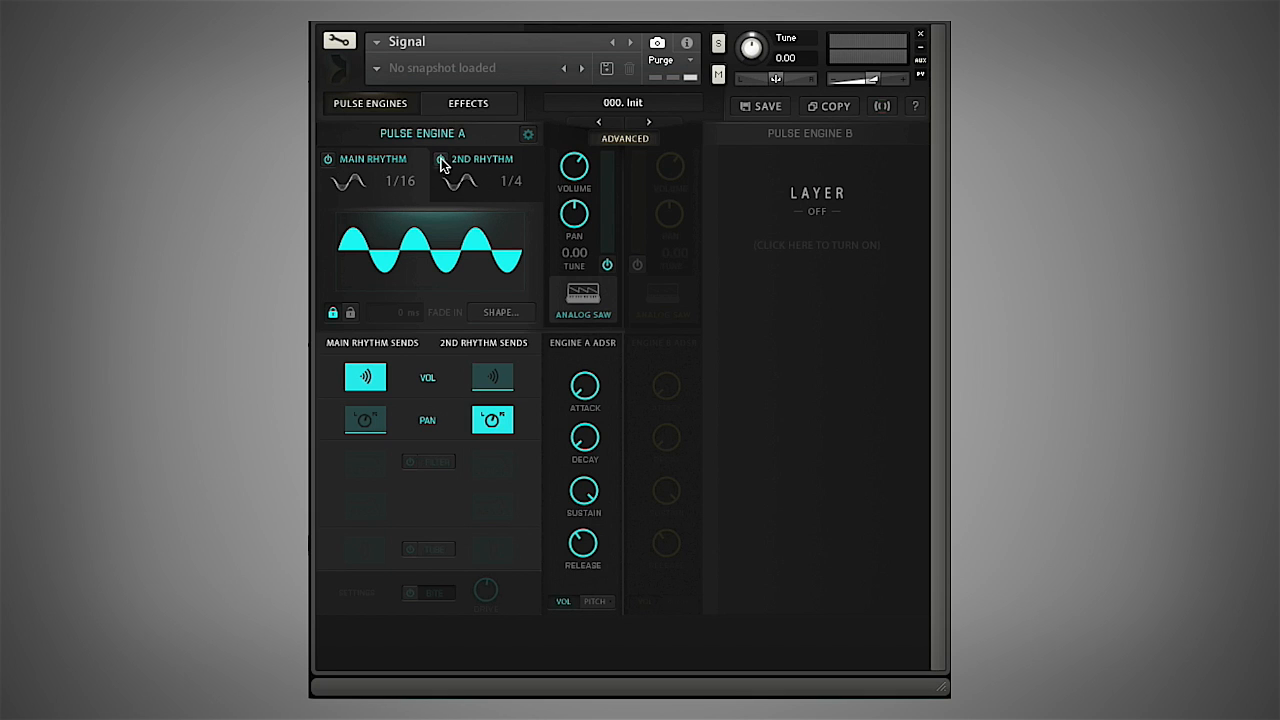
click(440, 160)
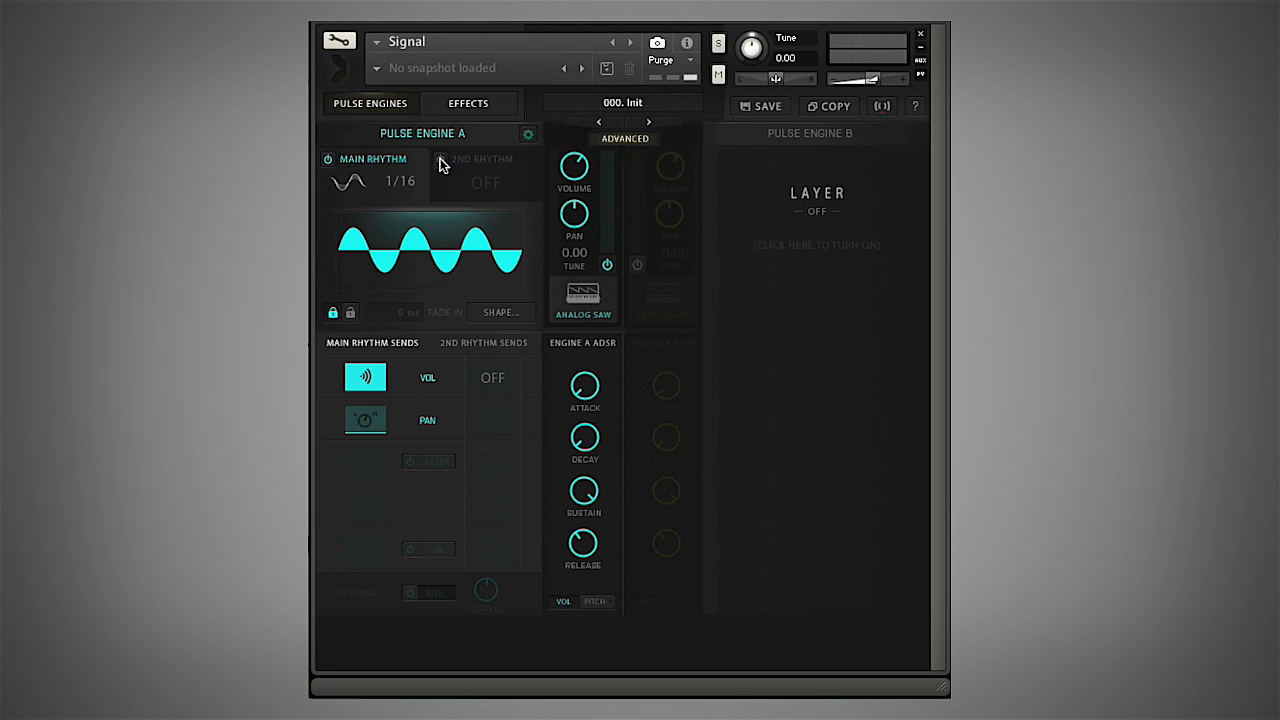
click(346, 182)
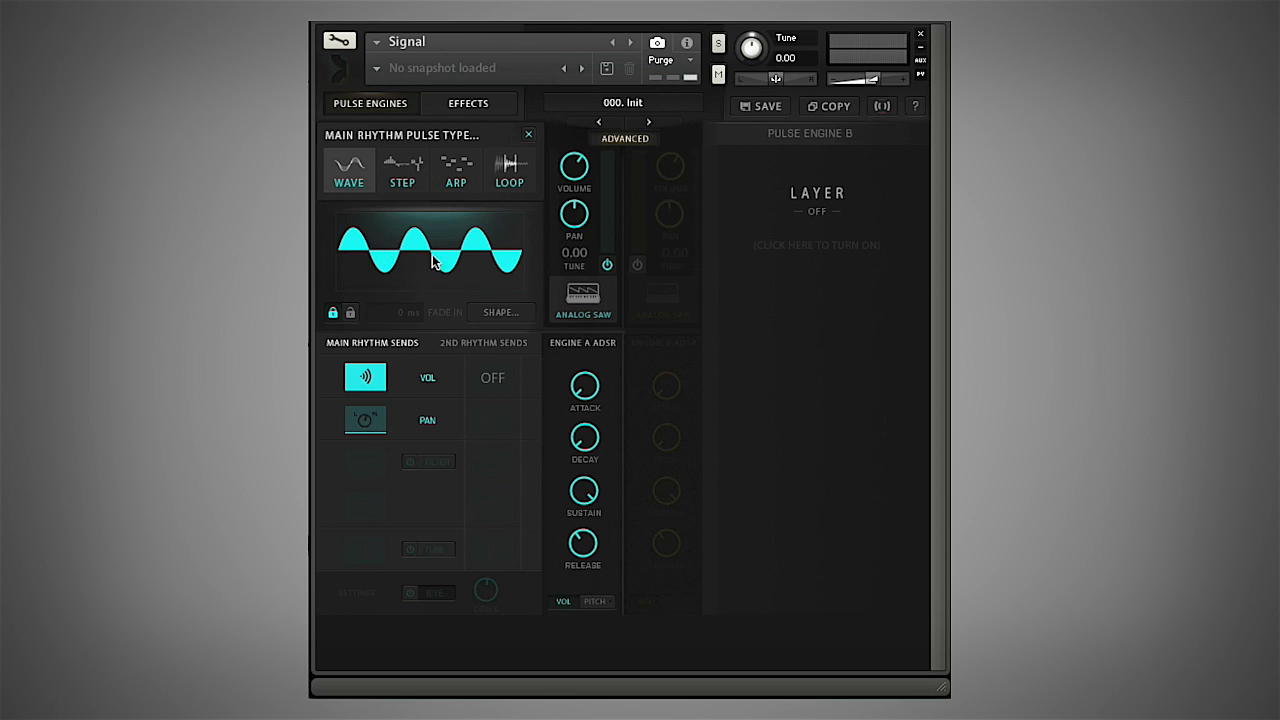
click(528, 134)
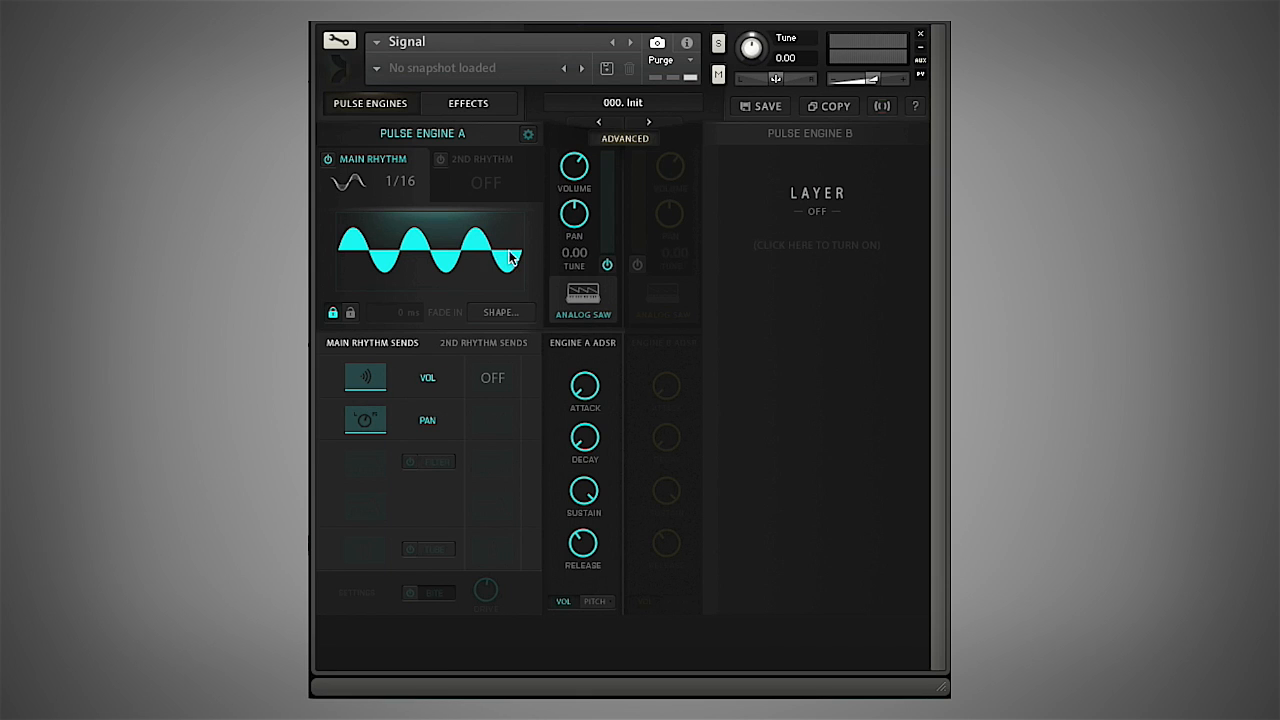
- Compare the sound with the main rhythm off and on, and try its pan send
click(329, 160)
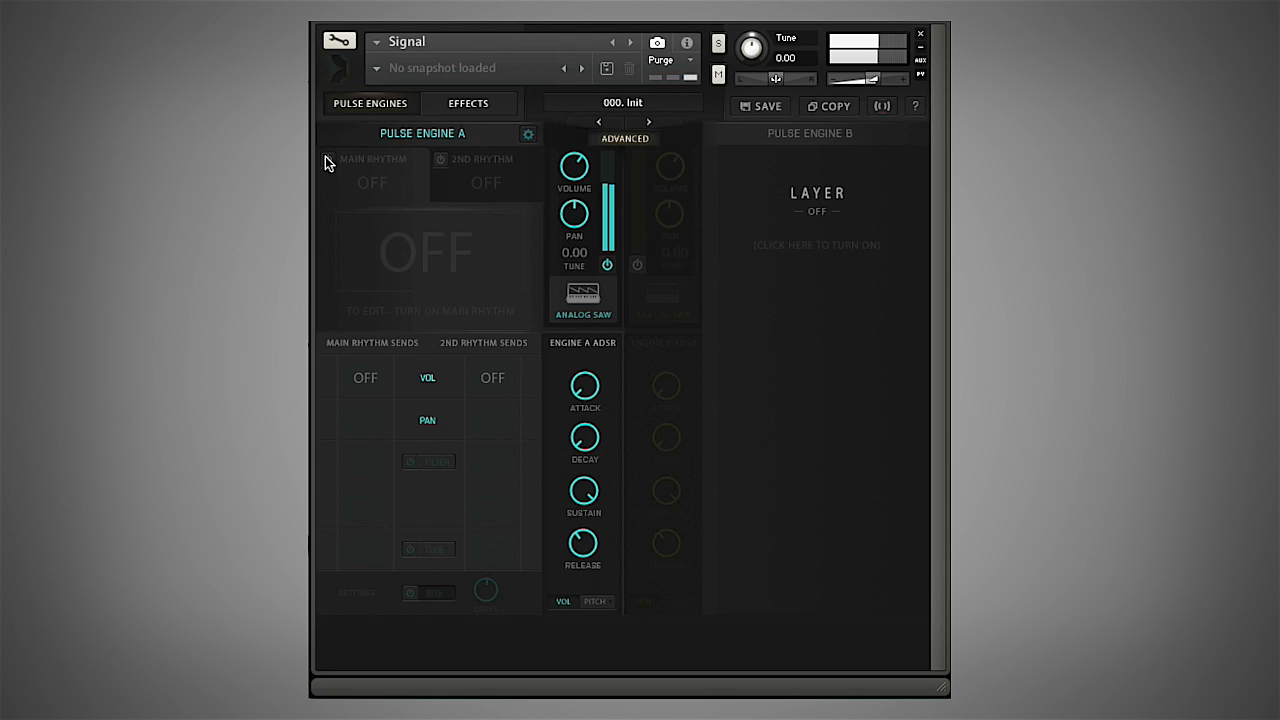
click(329, 161)
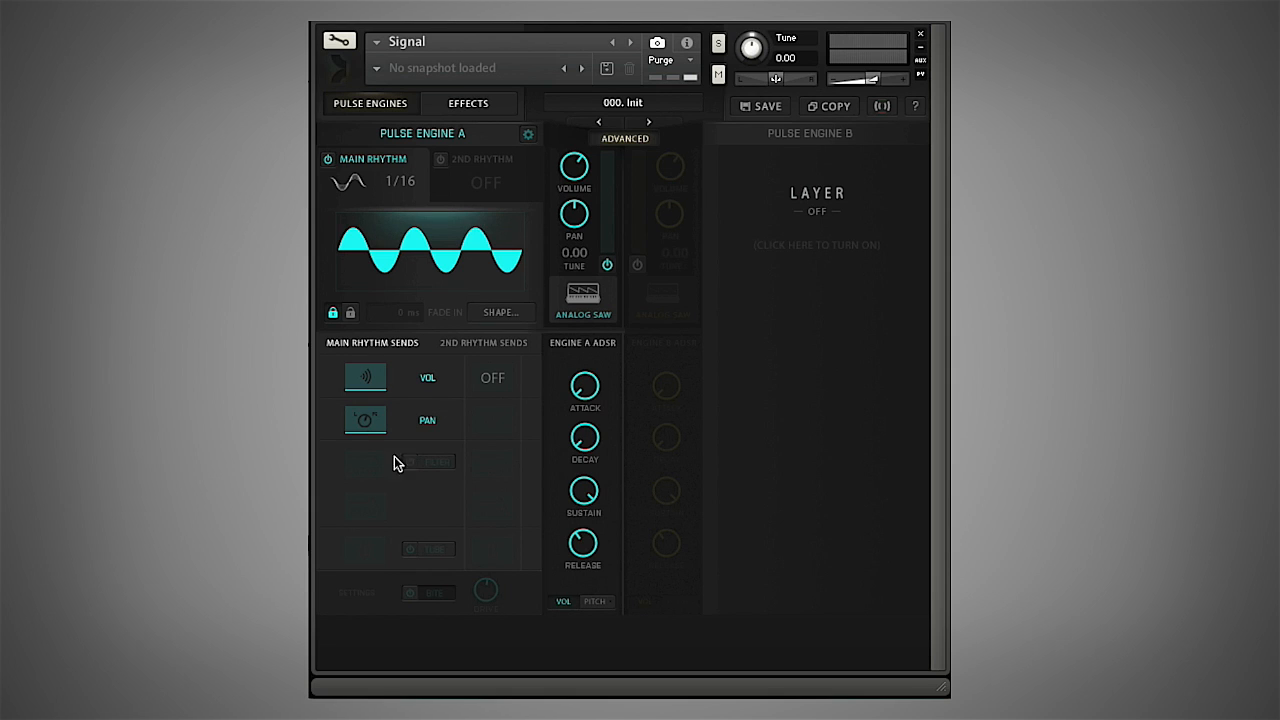
click(371, 426)
- Set Pulse Engine A's tuning to -12.00
drag(566, 257, 570, 309)
drag(563, 253, 560, 258)
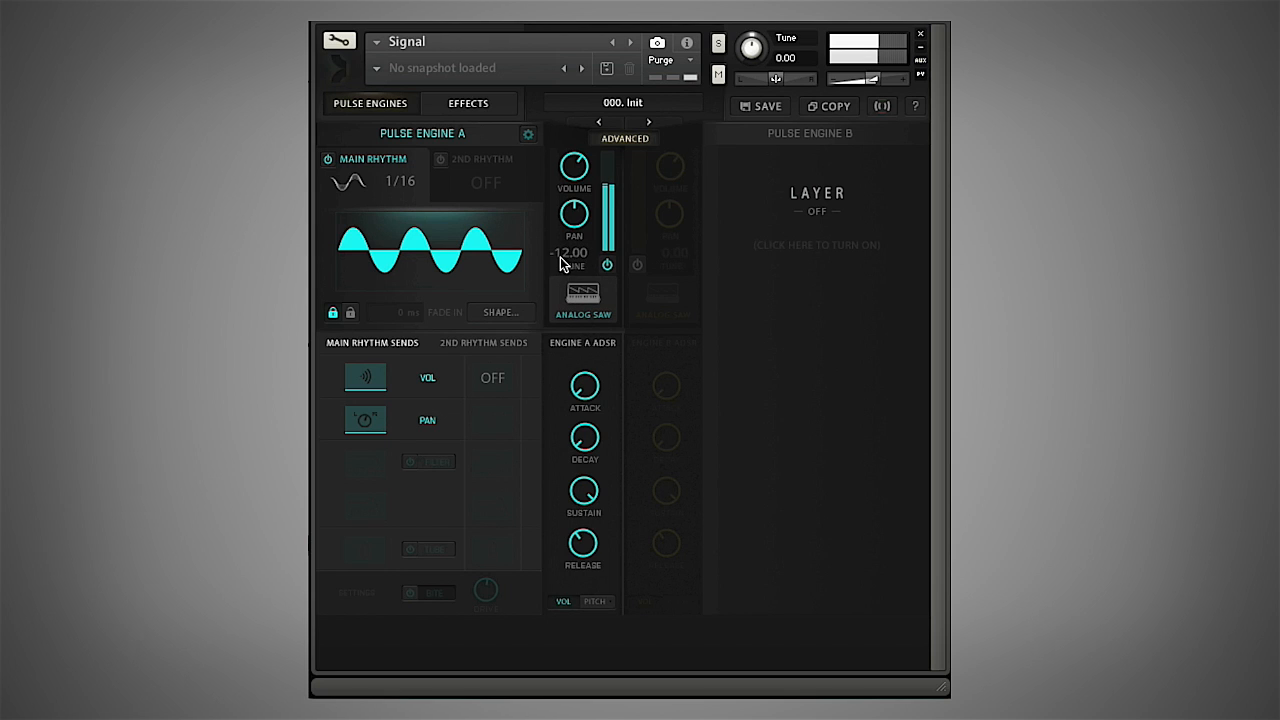
drag(560, 257, 586, 272)
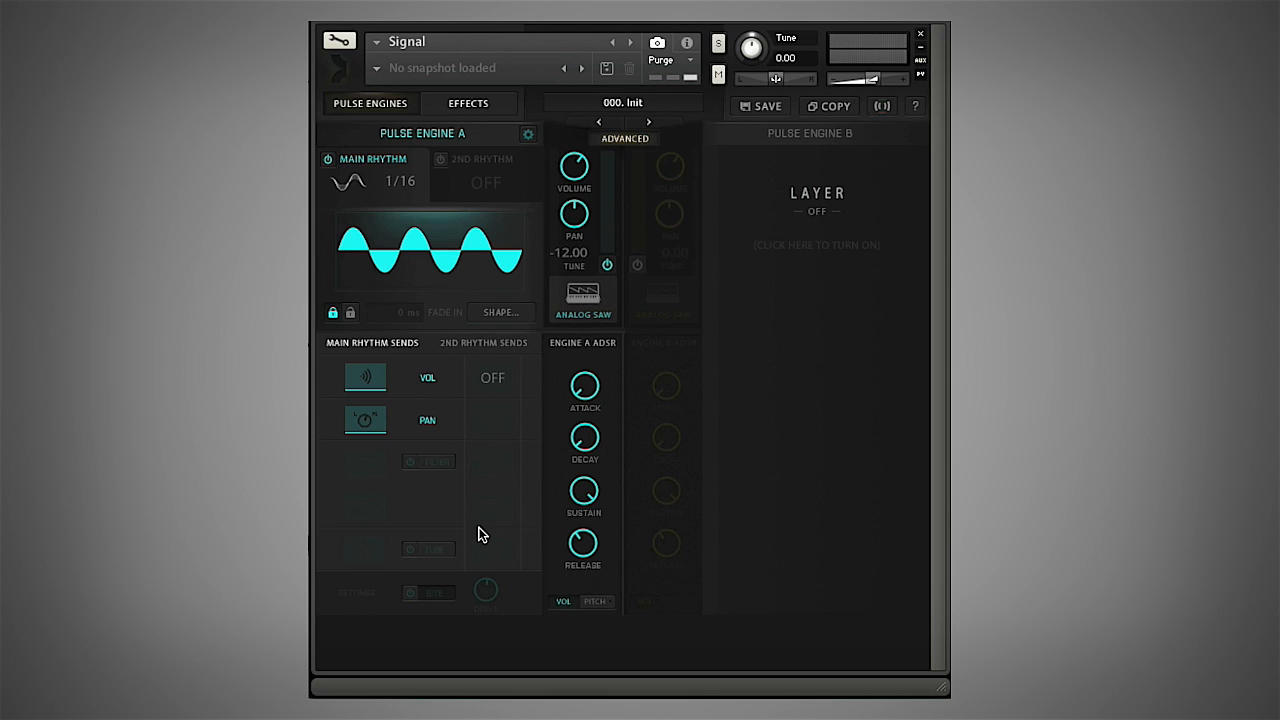
- Enable the Tube, Bite and Filter effects for Pulse Engine A
click(406, 549)
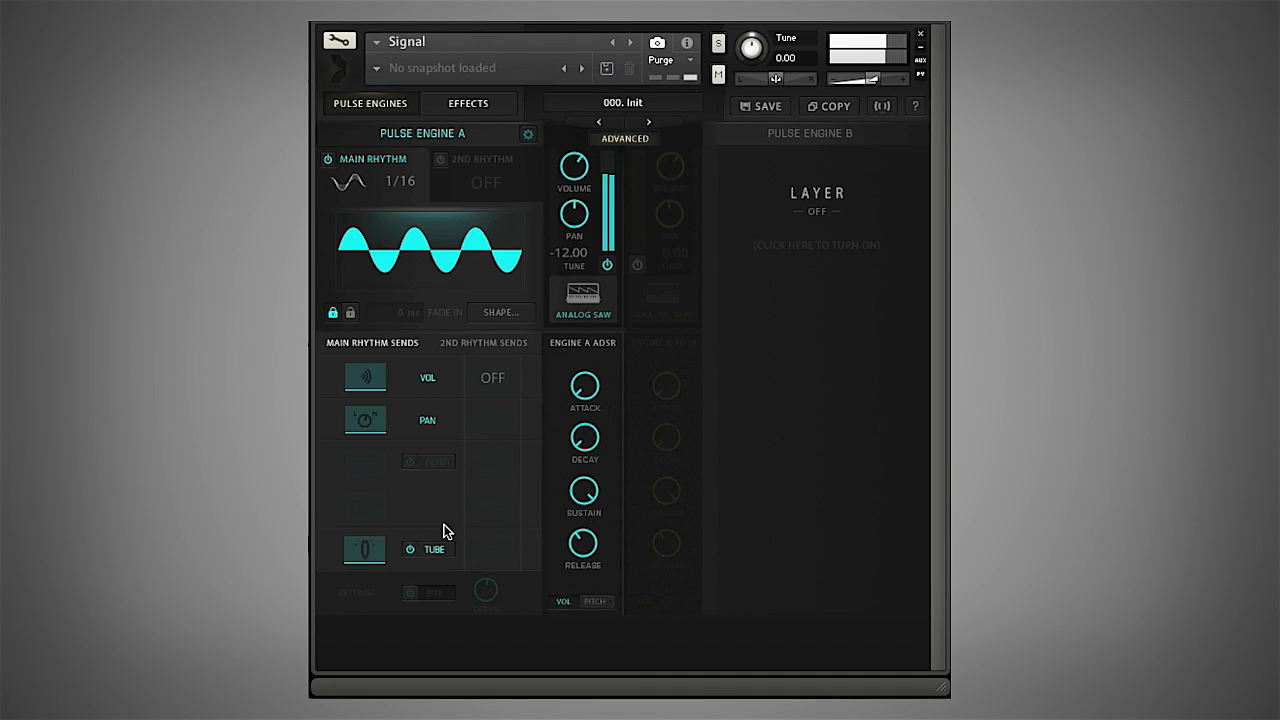
click(410, 594)
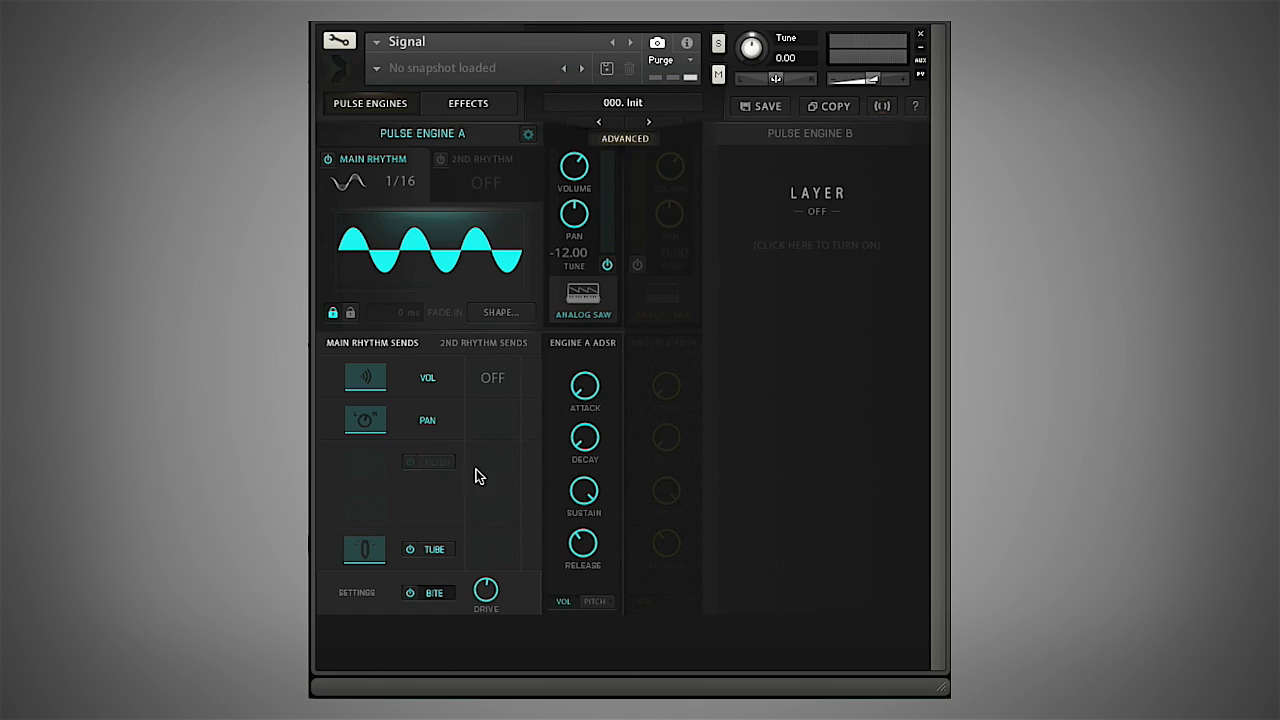
click(444, 465)
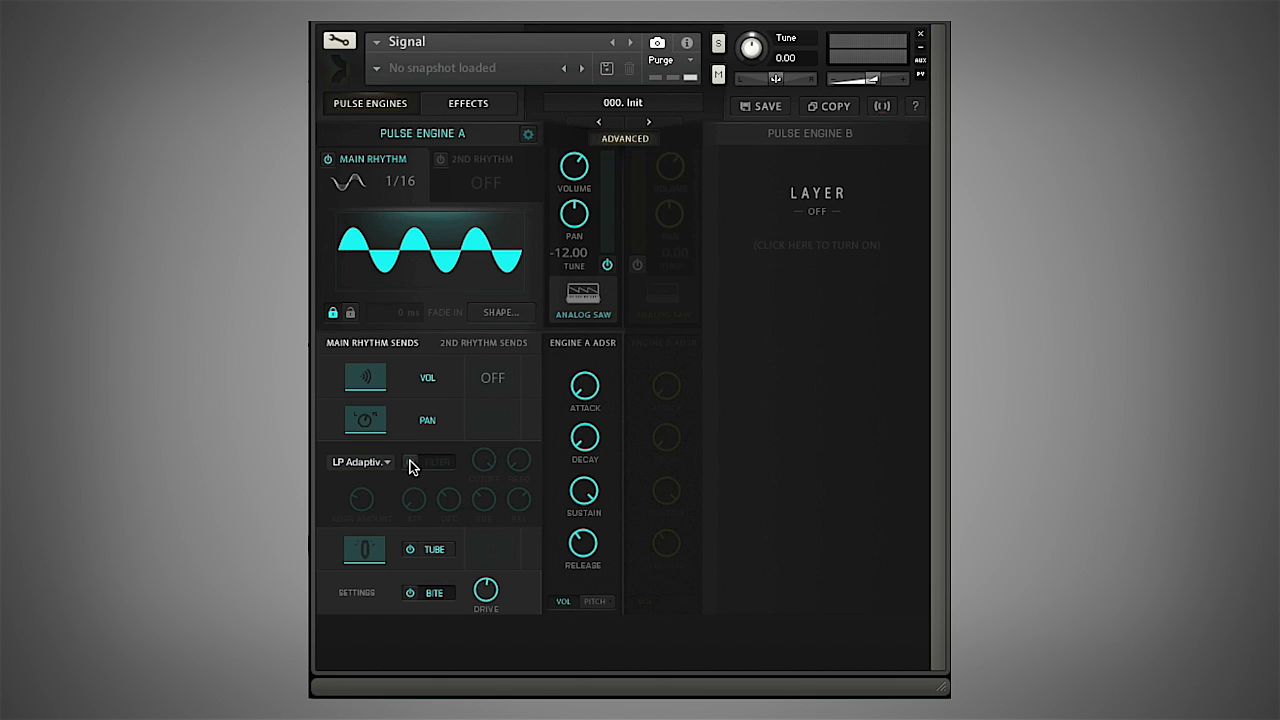
click(411, 463)
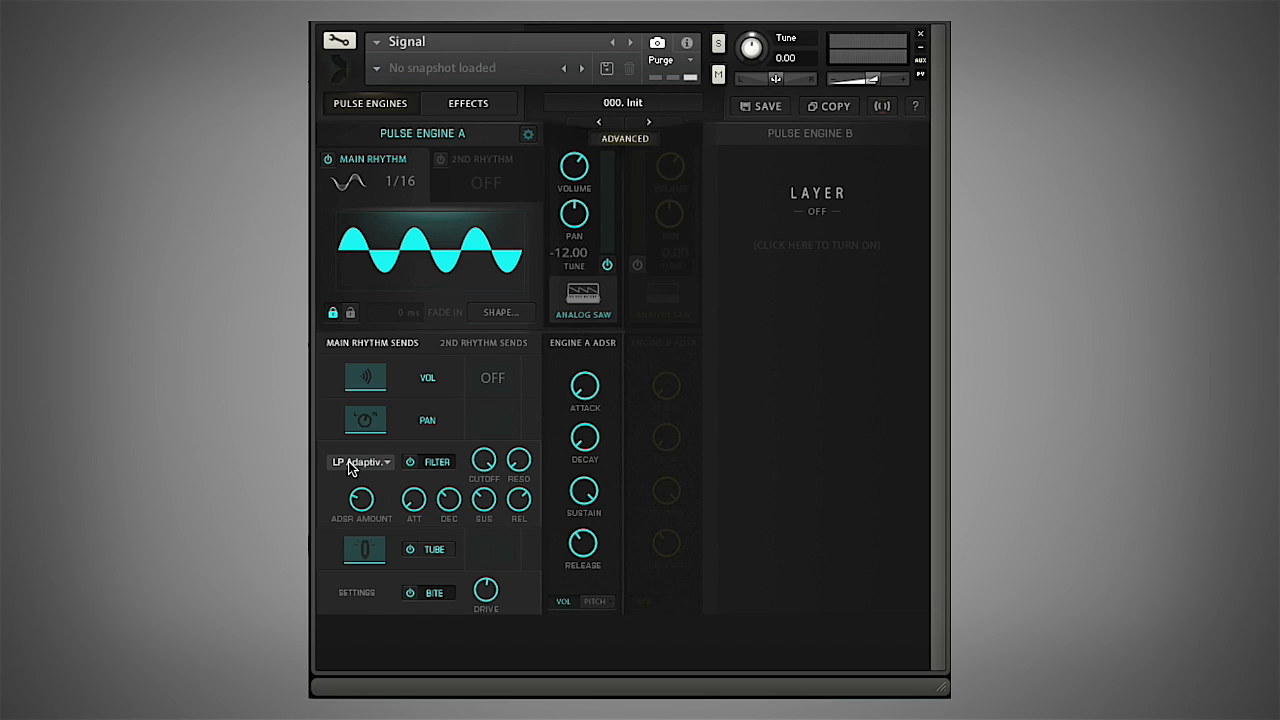
- Lower the cutoff of the LP Adaptive filter and close the filter settings
mouse_move(483, 459)
mouse_down()
mouse_move(486, 478)
mouse_move(489, 458)
mouse_up()
drag(484, 462, 486, 628)
click(440, 464)
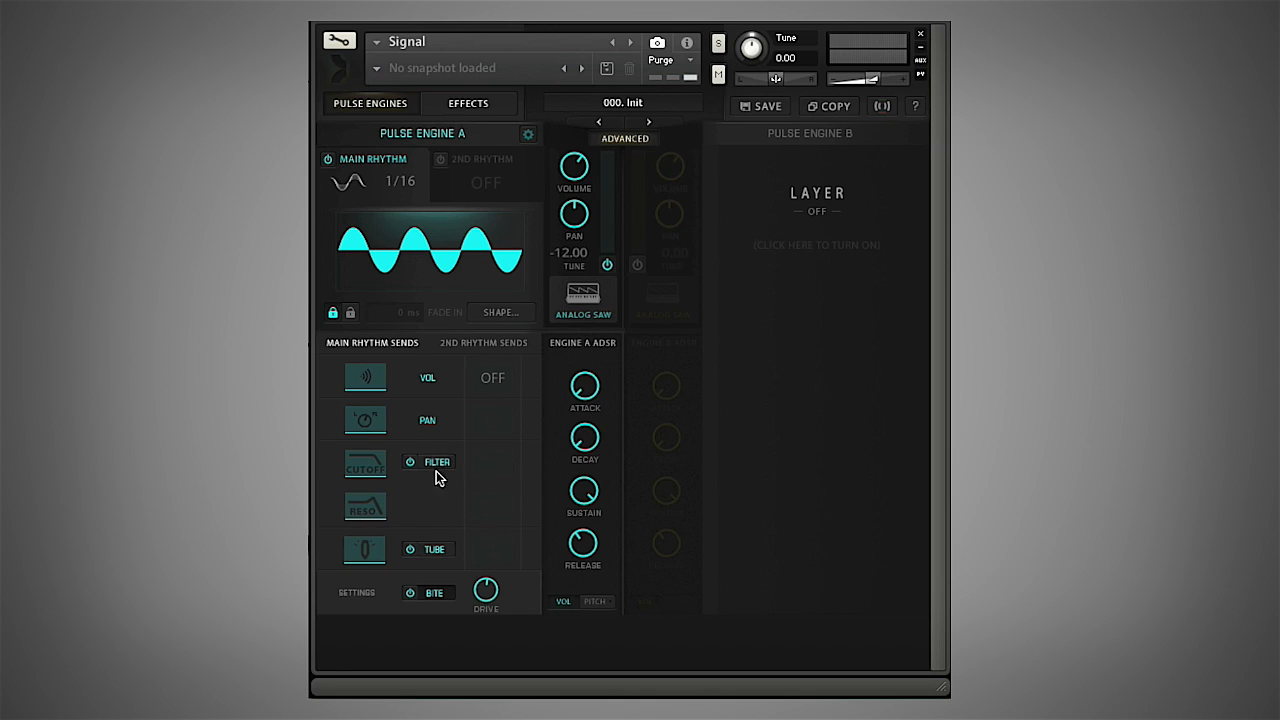
- Check the Tube and Filter settings and route the main rhythm to the filter cutoff
click(436, 551)
click(440, 552)
click(442, 463)
click(442, 461)
click(436, 462)
click(440, 462)
click(368, 467)
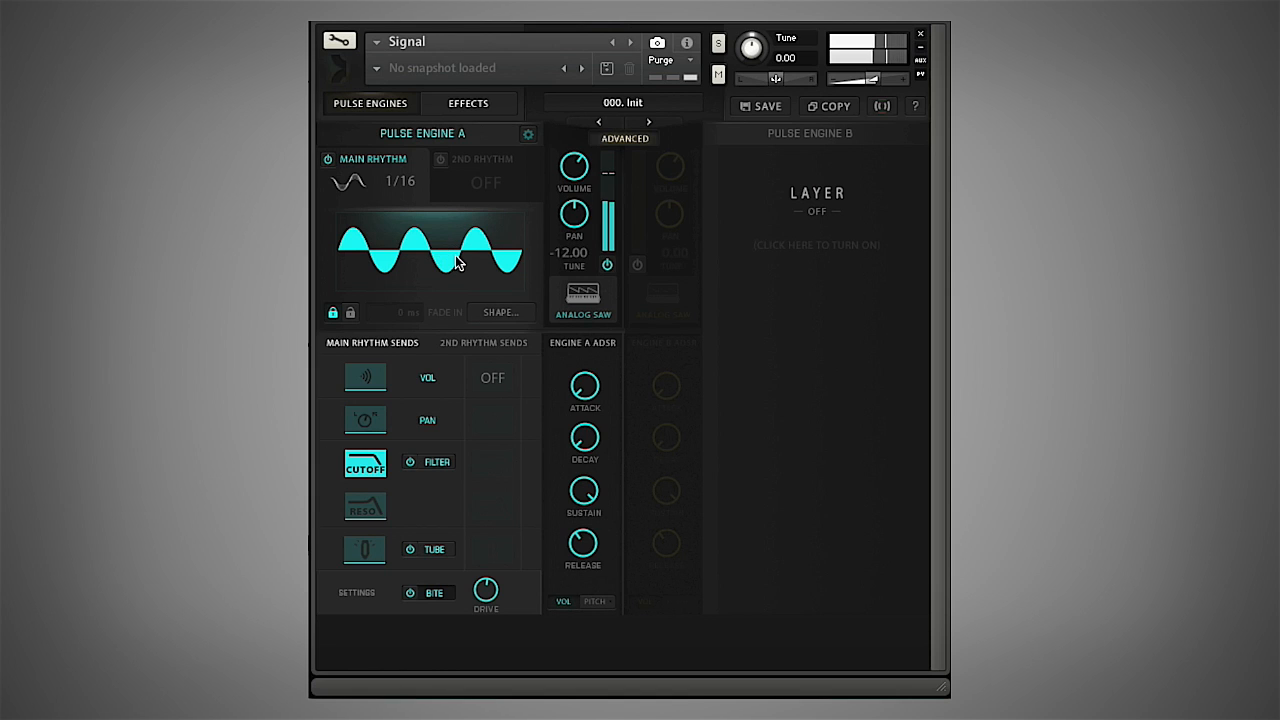
- Try the main rhythm at pulse rates of 1/8 and 1/32, and return it to 1/16
click(404, 184)
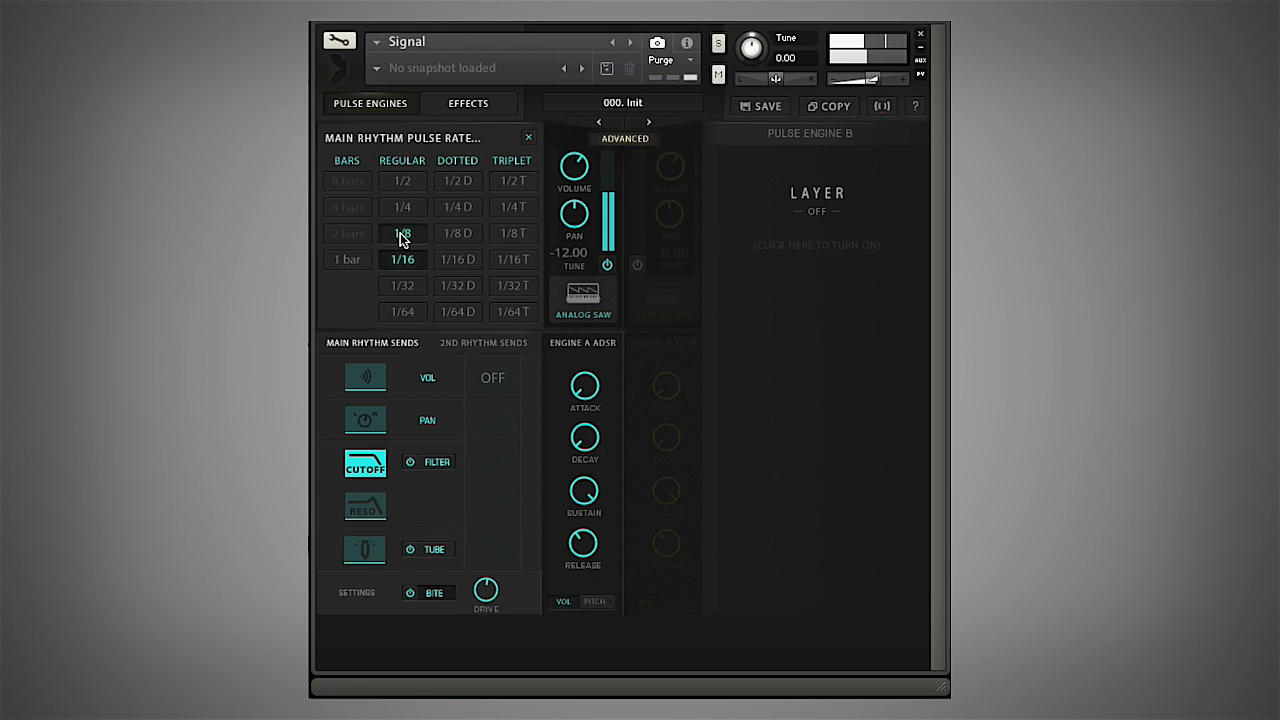
click(402, 235)
click(403, 181)
click(405, 287)
click(402, 181)
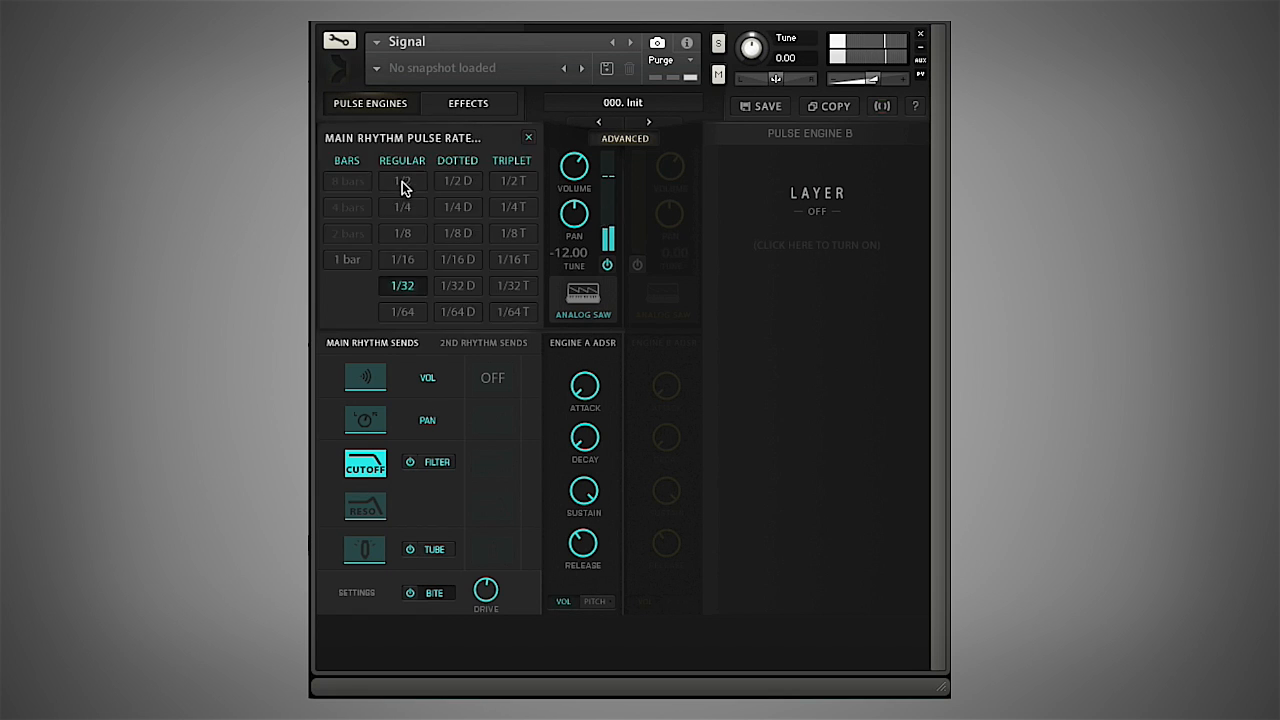
click(406, 261)
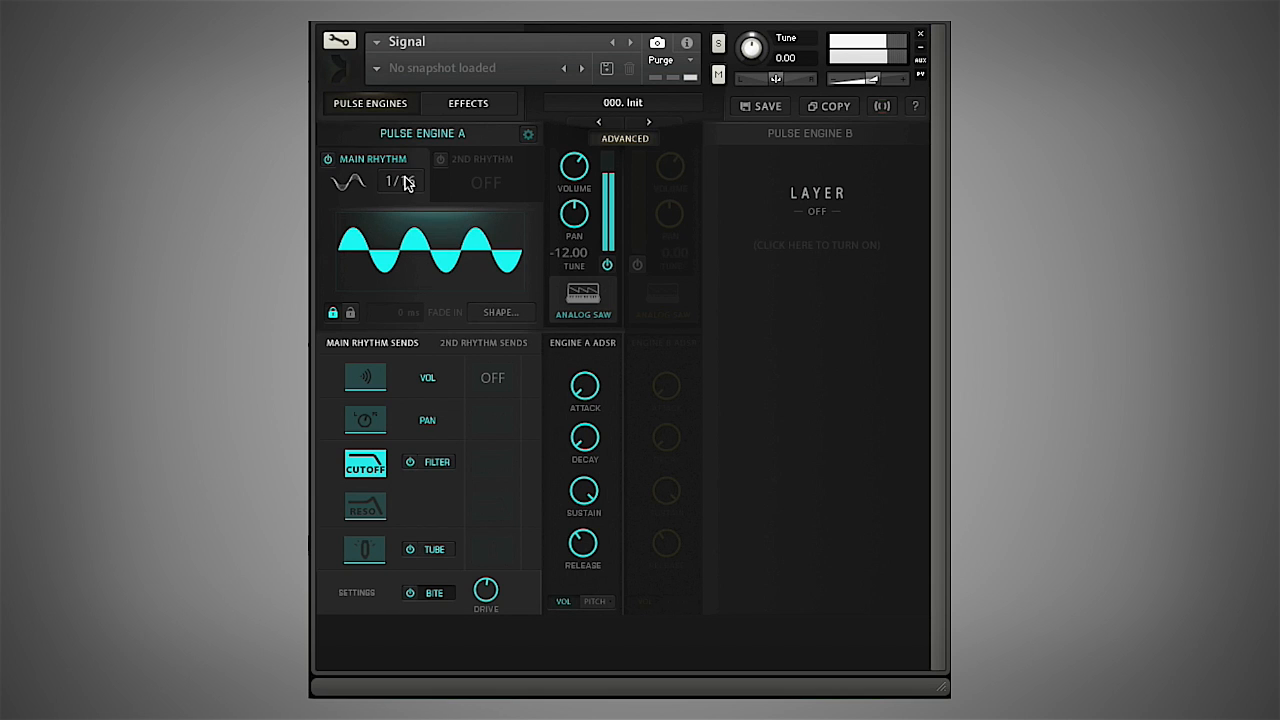
- Browse the wave shape sets and apply the Simple shape in the fourth row, third column to the main rhythm
click(502, 314)
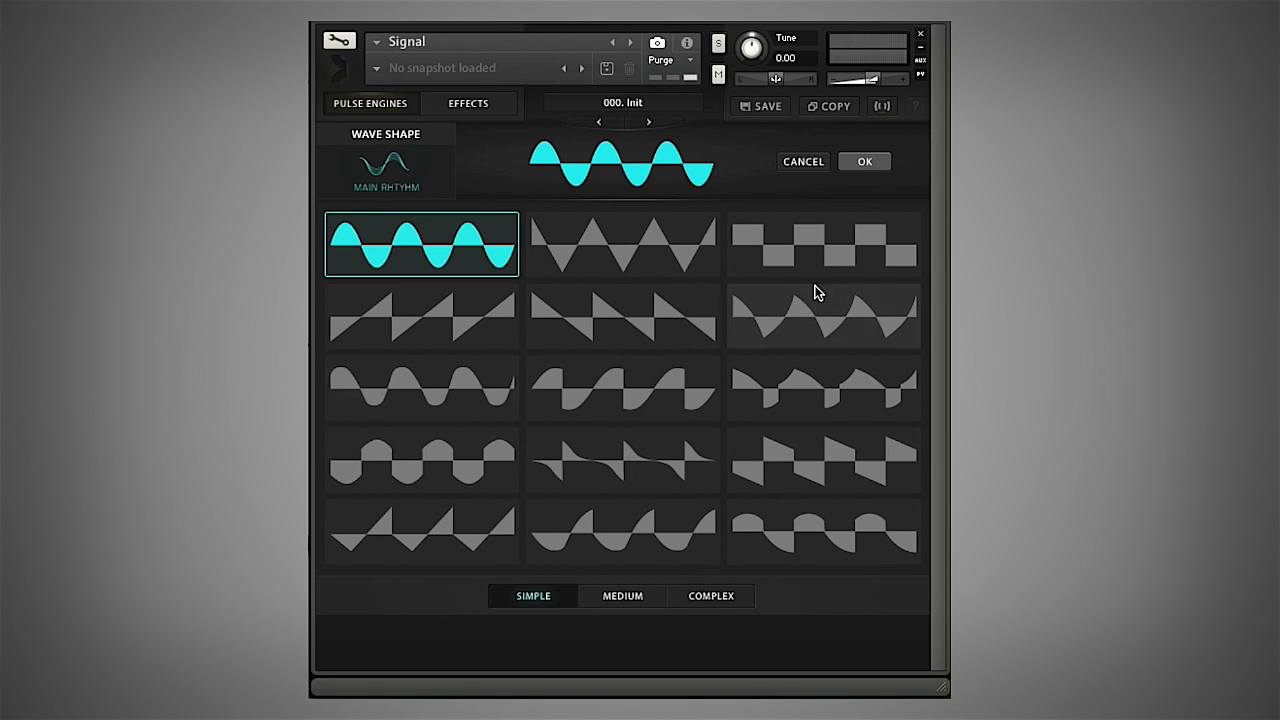
click(629, 597)
click(710, 595)
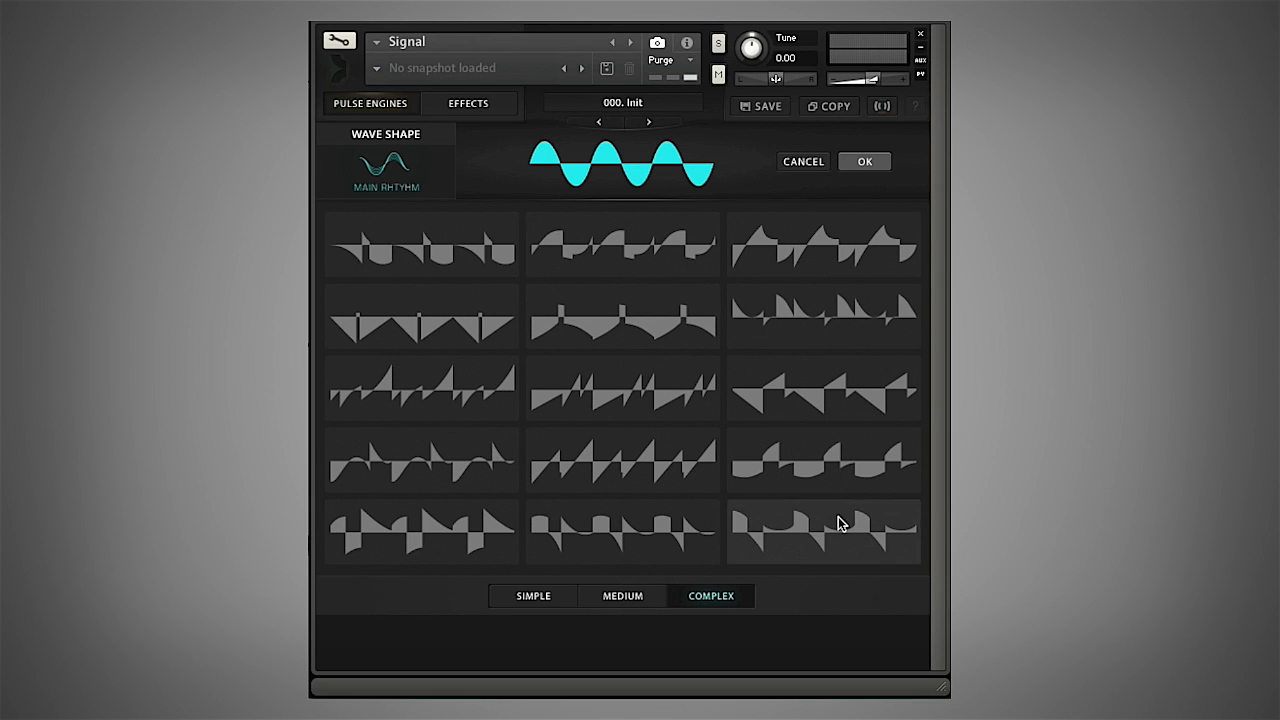
click(545, 600)
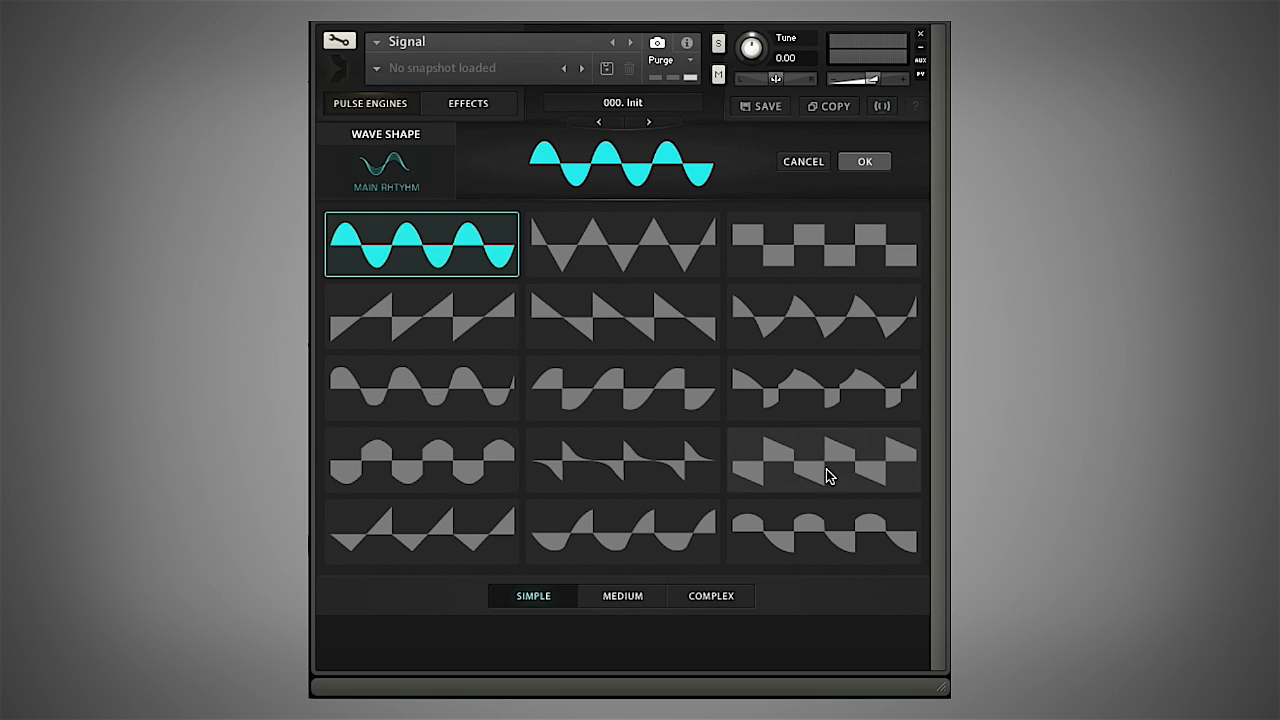
click(797, 465)
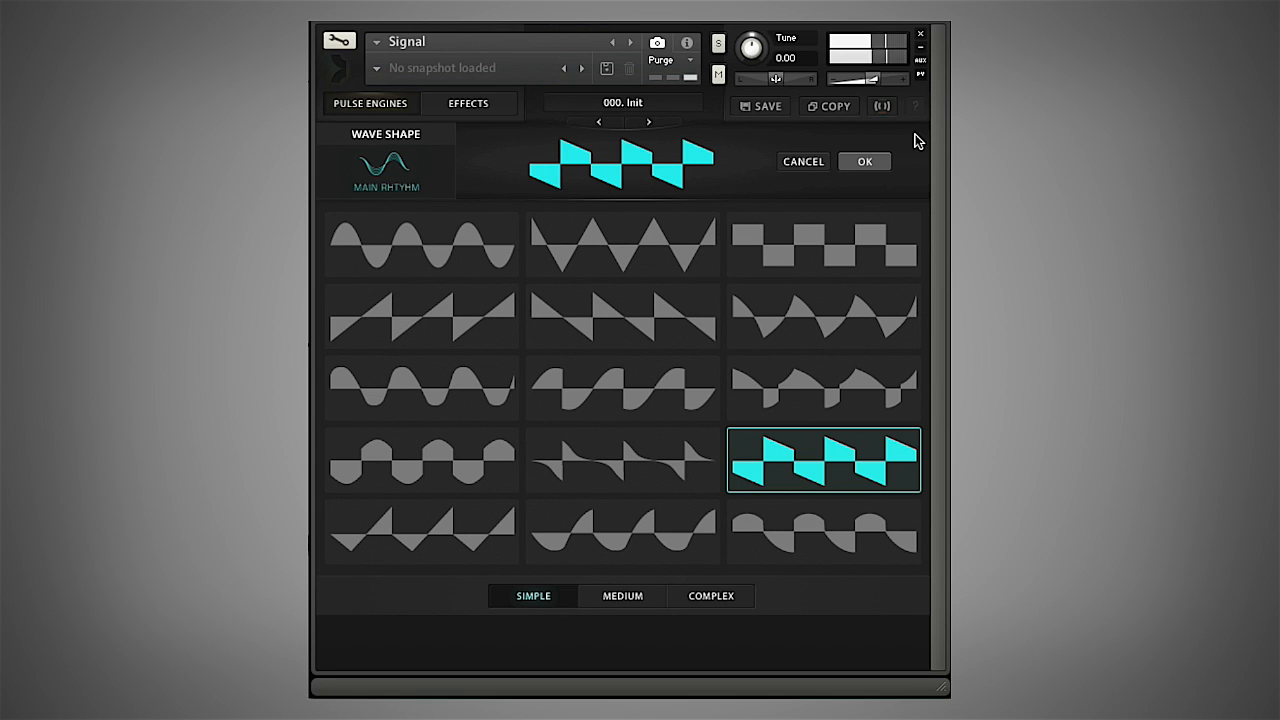
click(865, 163)
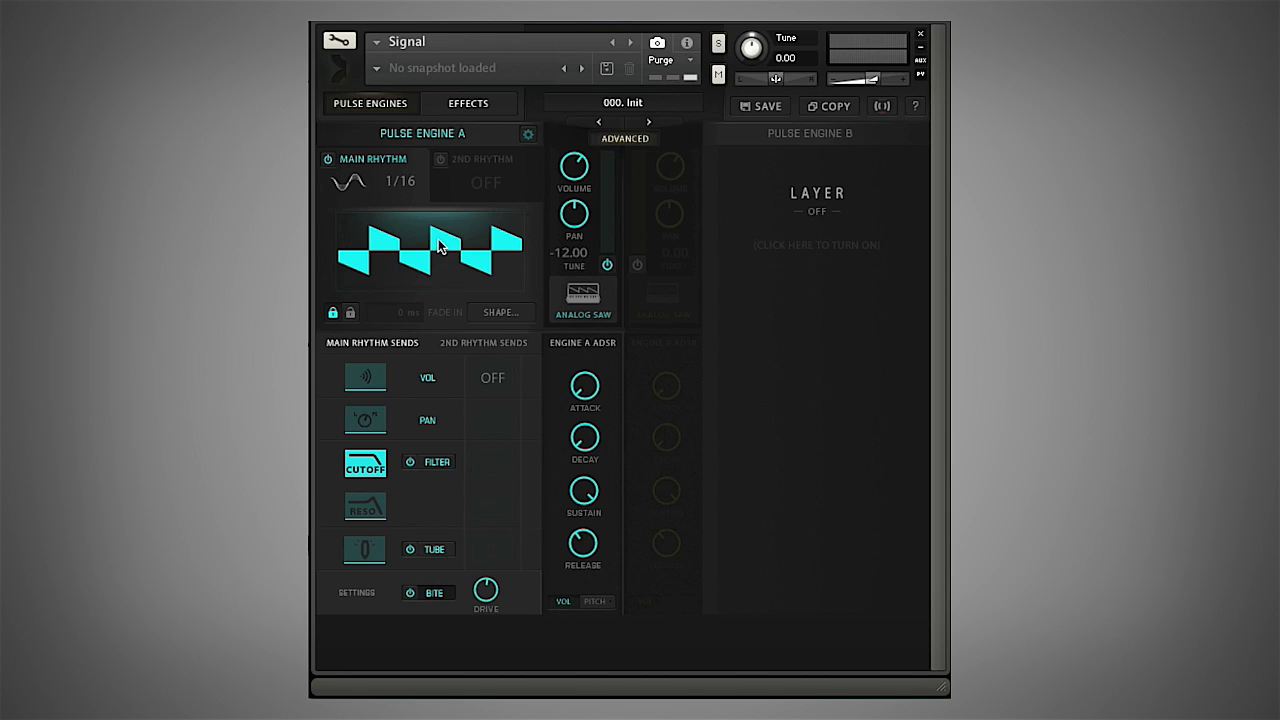
- Switch the main rhythm to the second lock mode and set its fade-in to 645.4 ms
click(351, 315)
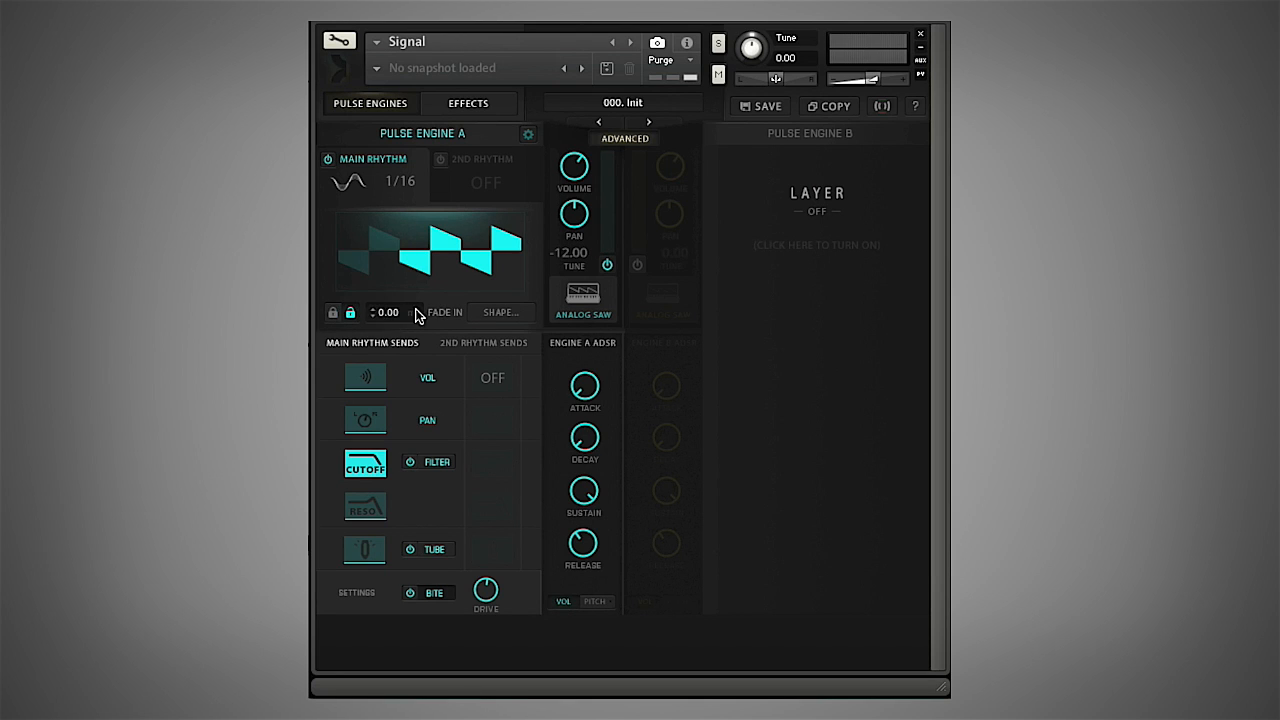
drag(389, 318, 381, 256)
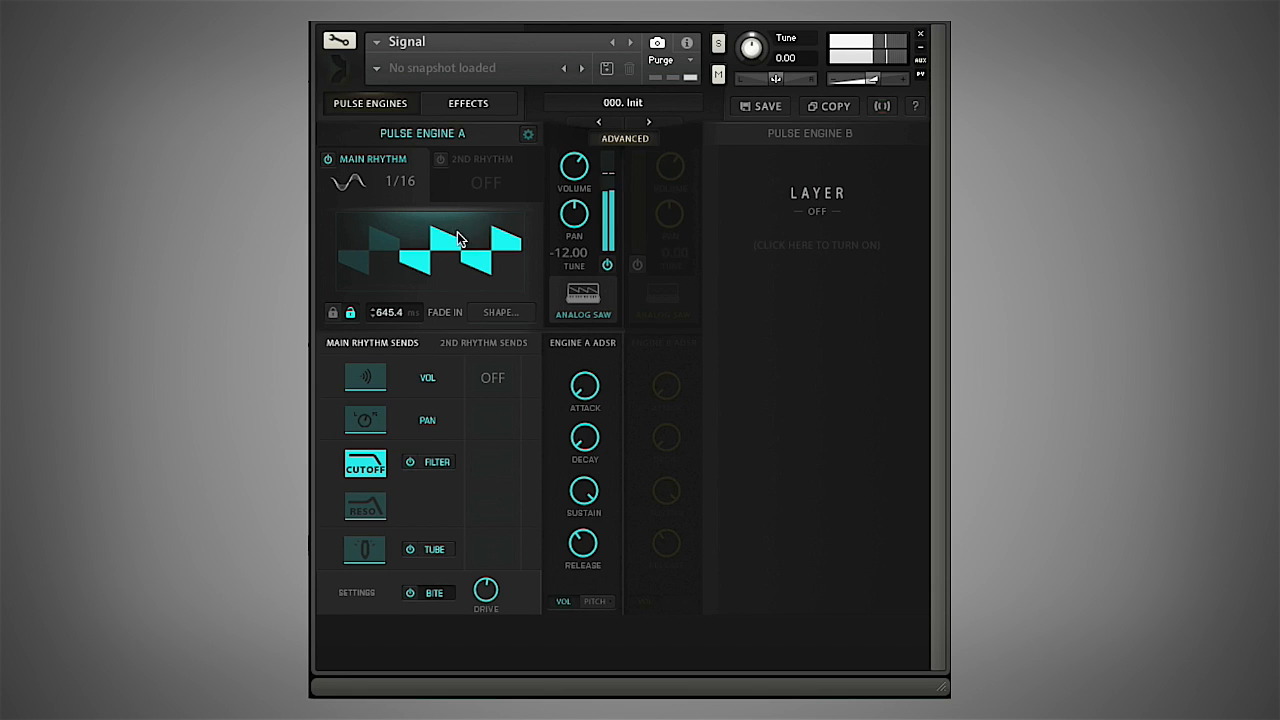
- Open Pulse Engine A's filter settings and raise the filter's ADSR amount well above its midpoint
click(440, 464)
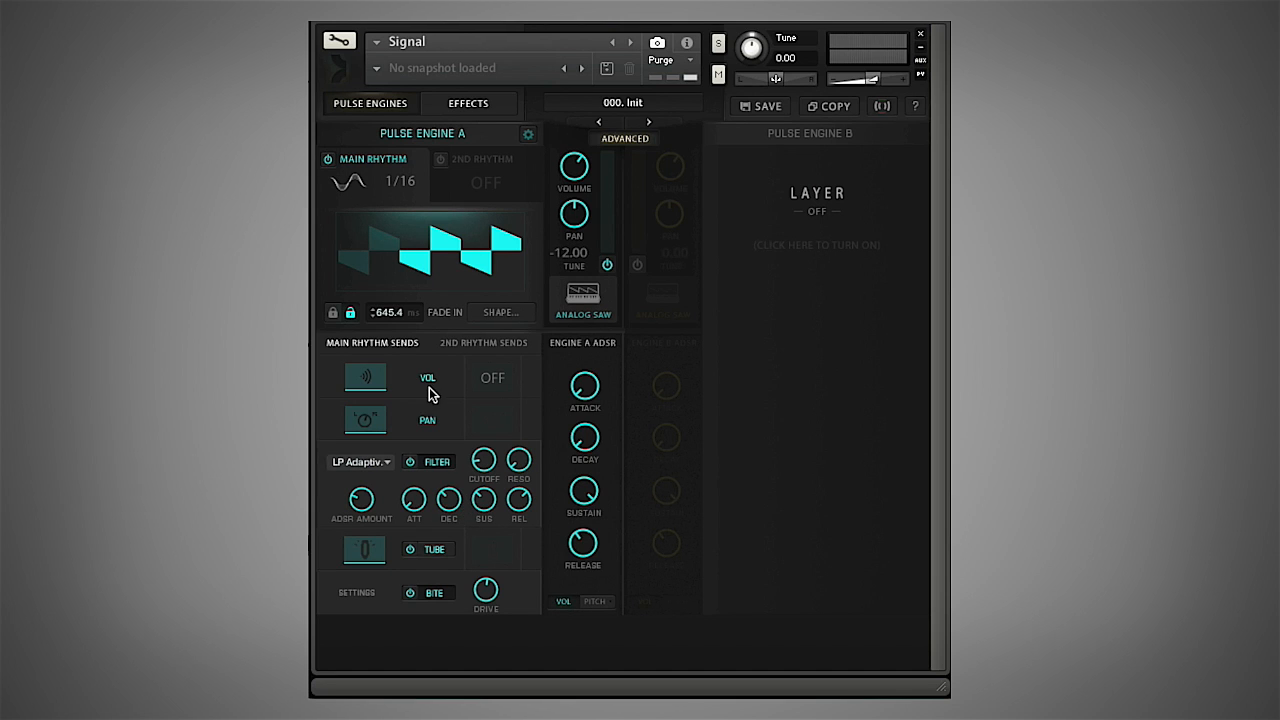
drag(361, 500, 361, 412)
drag(357, 500, 527, 490)
drag(371, 503, 376, 500)
- With the main rhythm temporarily off, shape the filter envelope with a longer decay and a lower sustain
click(328, 160)
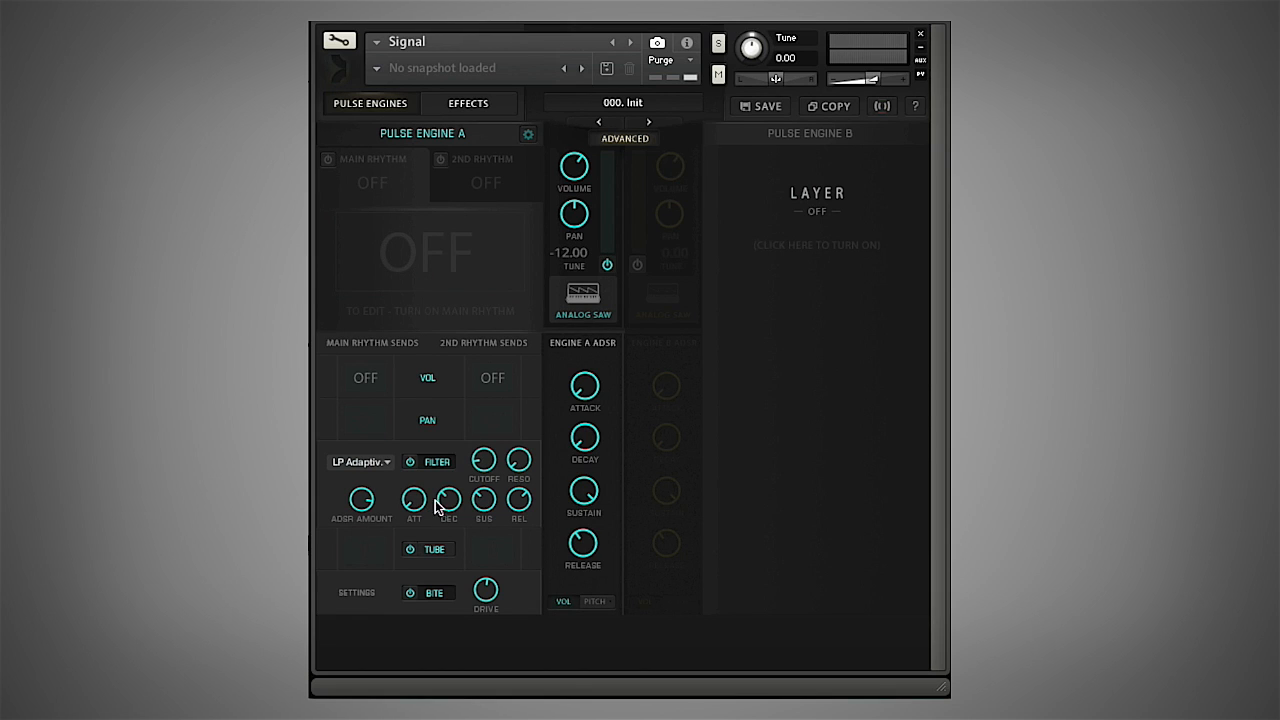
drag(412, 507, 490, 545)
click(357, 498)
click(446, 504)
drag(355, 498, 357, 504)
click(419, 498)
drag(451, 508, 433, 457)
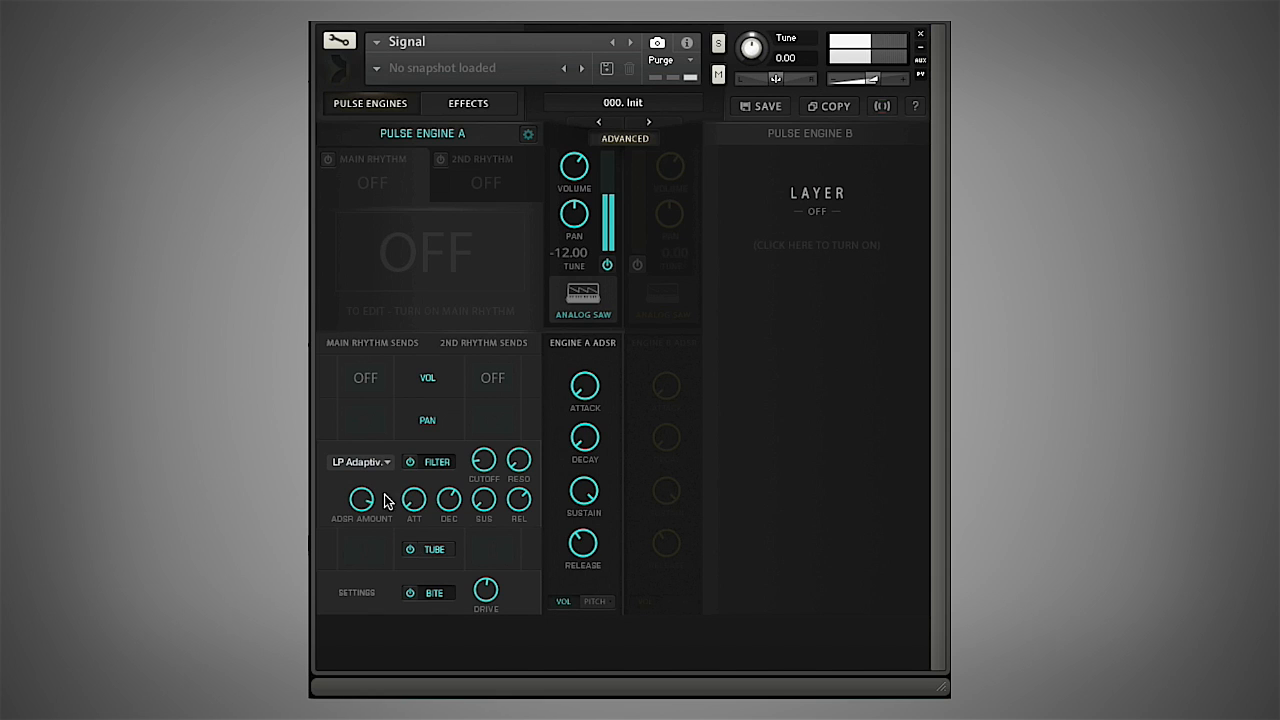
click(327, 160)
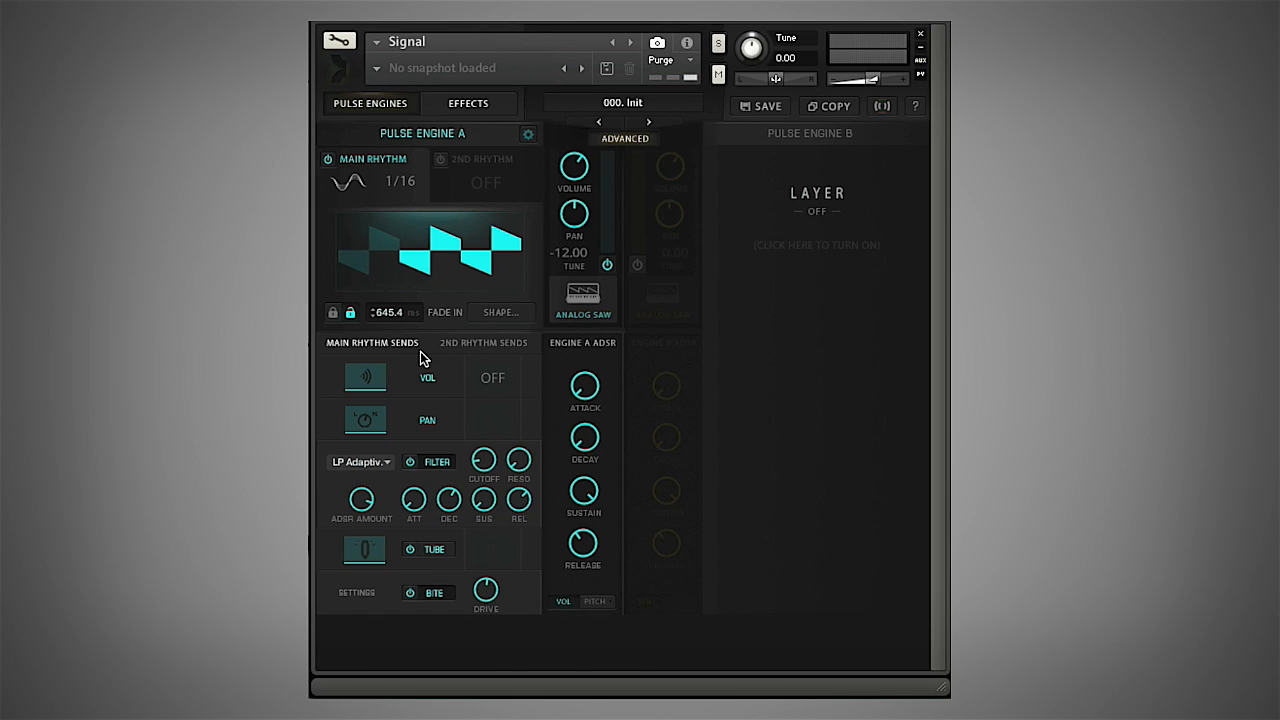
- Set the main rhythm's fade-in to 875.6 ms and switch off Pulse Engine A's Bite, Tube and Filter
mouse_move(381, 314)
mouse_down()
mouse_move(381, 340)
mouse_move(386, 320)
mouse_up()
click(416, 595)
click(414, 549)
click(416, 462)
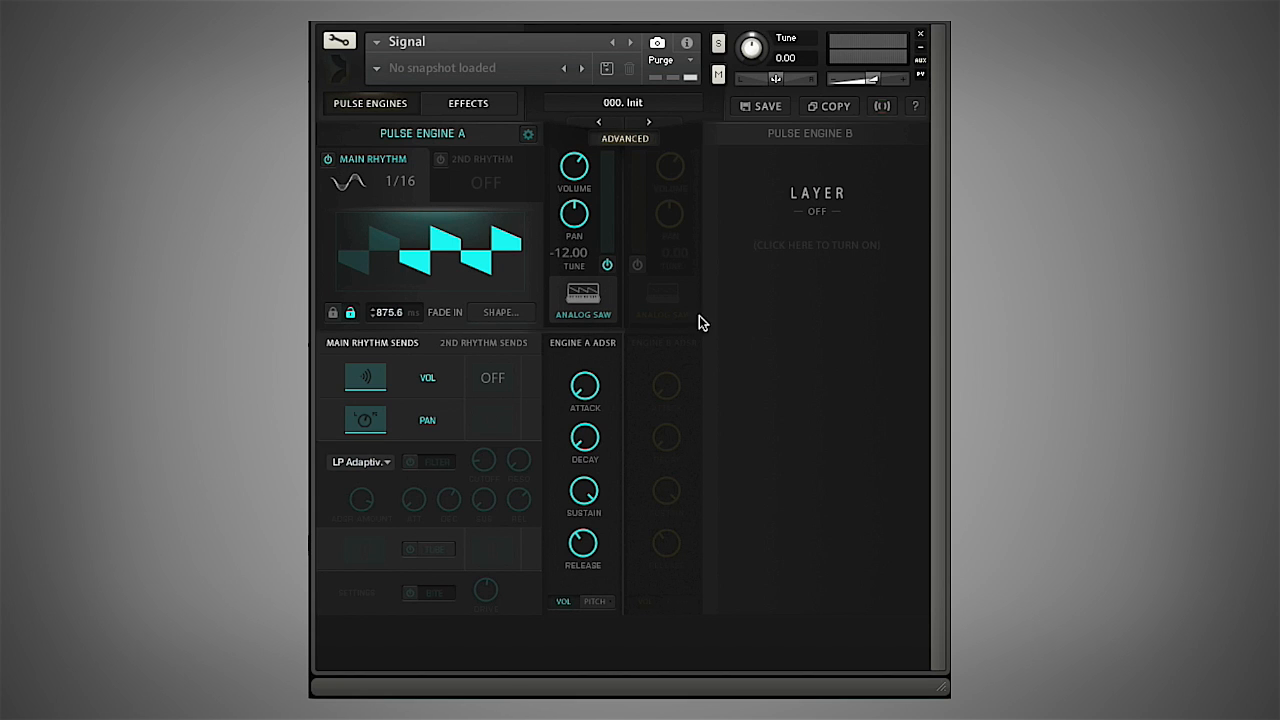
- Switch the main rhythm off and turn Pulse Engine A's Tube, Bite and Filter back on
click(327, 159)
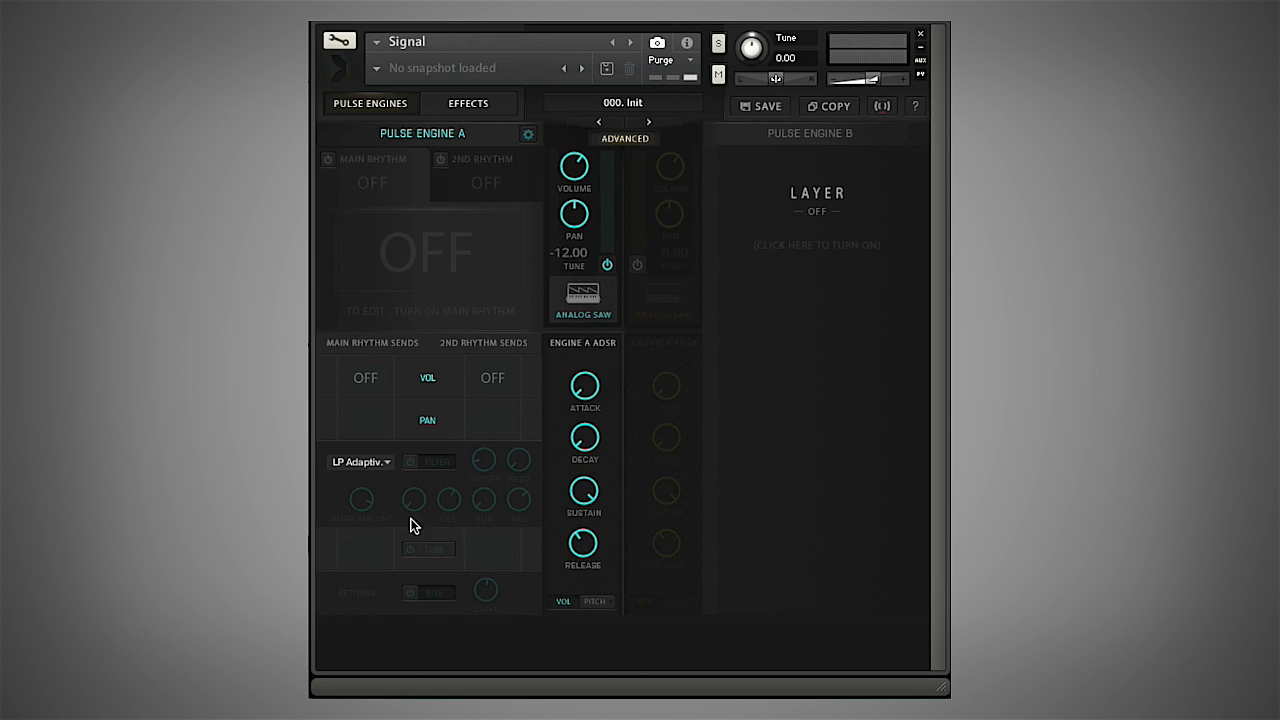
click(412, 549)
click(410, 594)
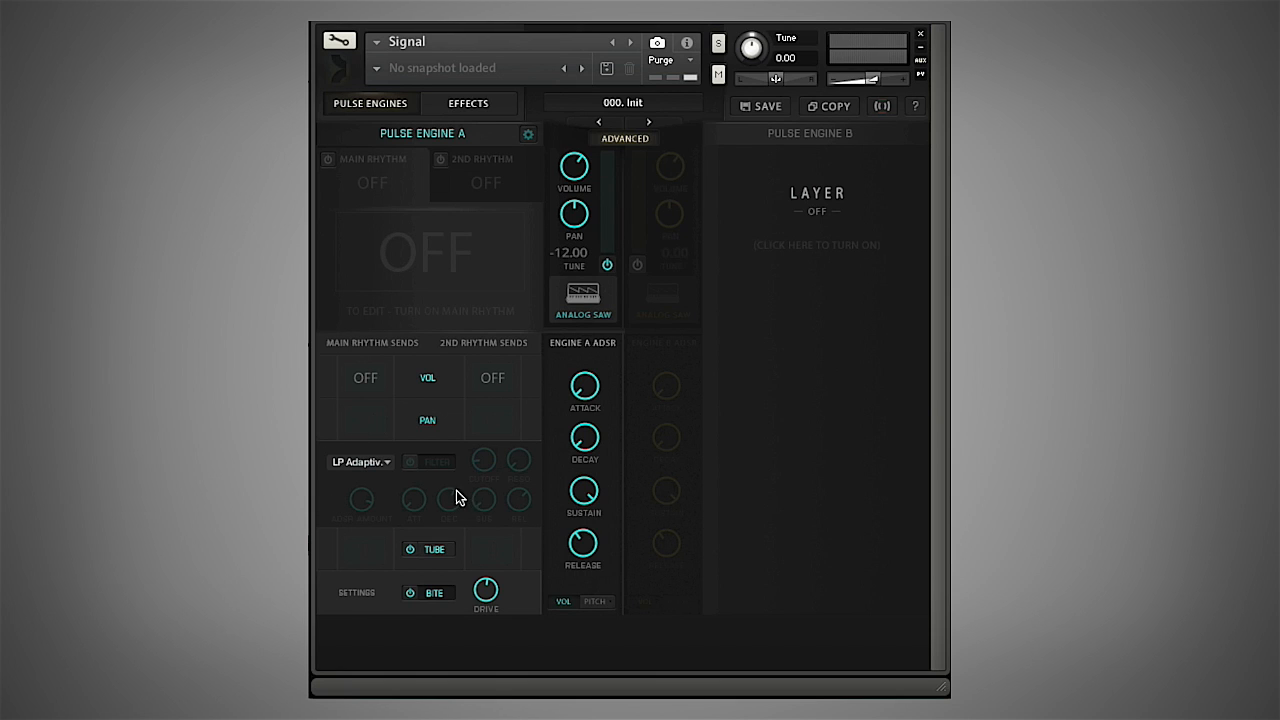
click(410, 462)
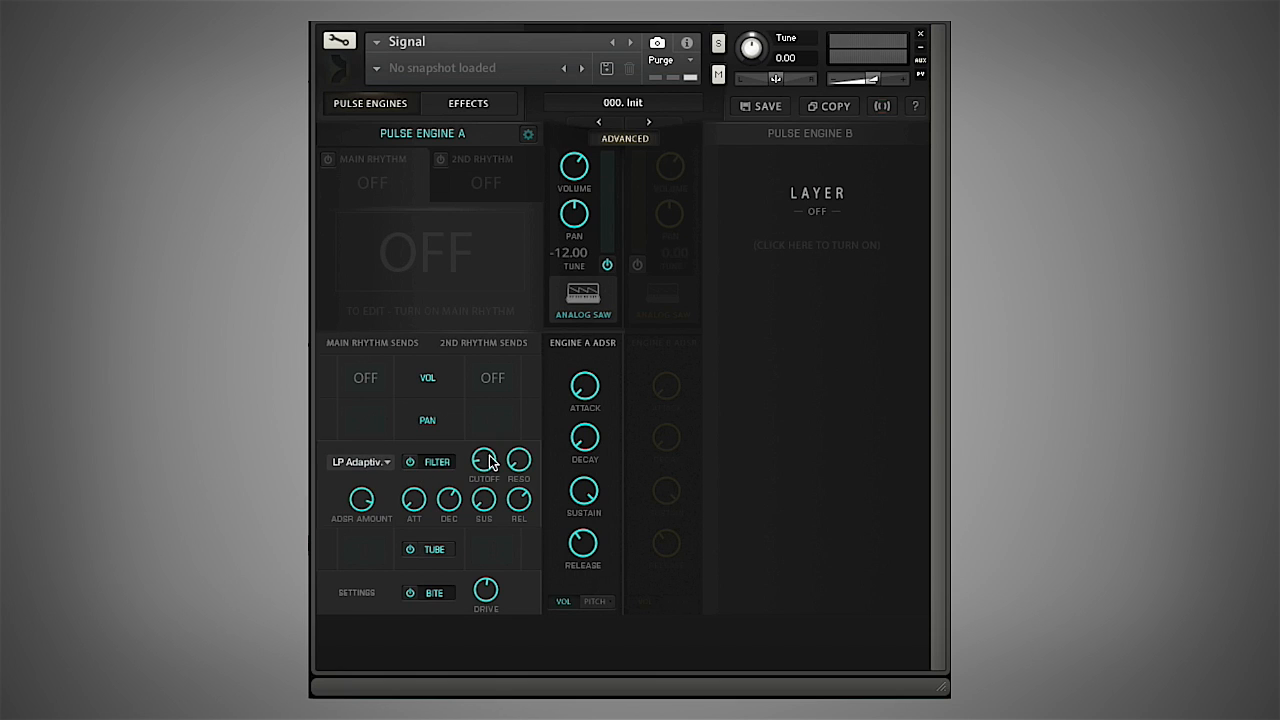
- Drop the filter's ADSR amount to minimum, adjust the cutoff, and raise the ADSR amount well above its midpoint
click(362, 499)
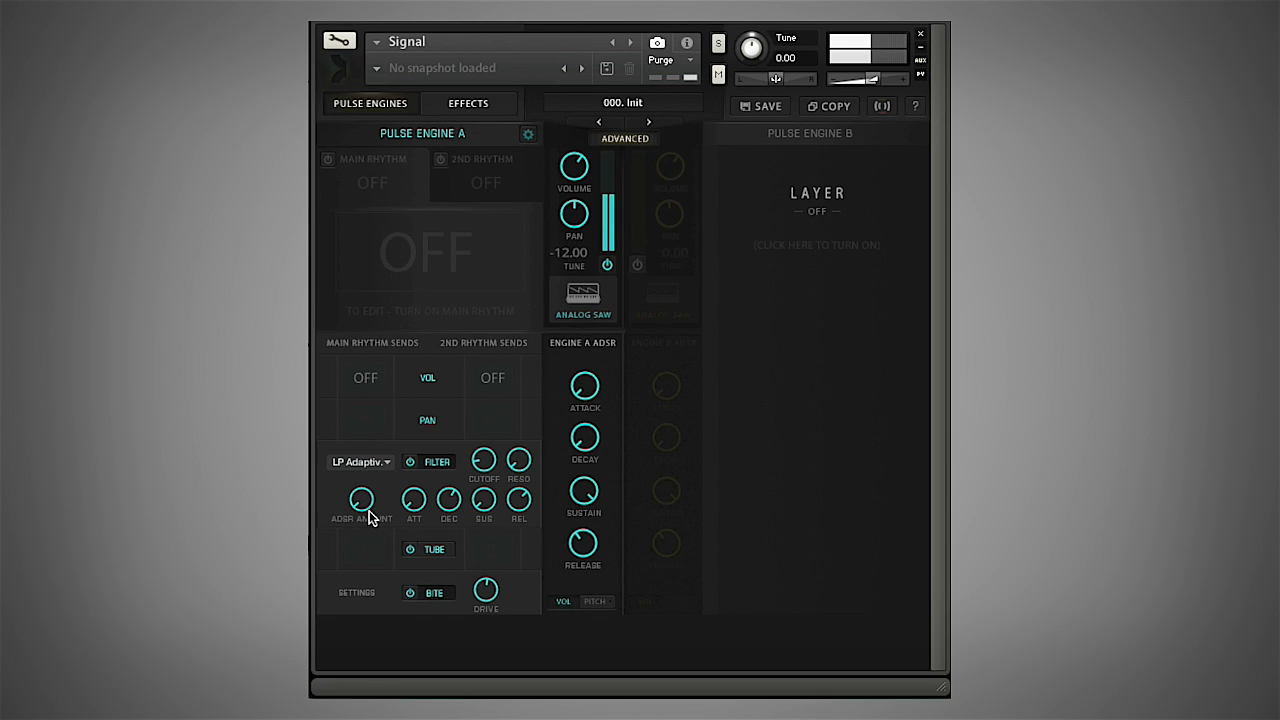
mouse_move(483, 459)
mouse_down()
mouse_move(486, 360)
mouse_move(481, 437)
mouse_up()
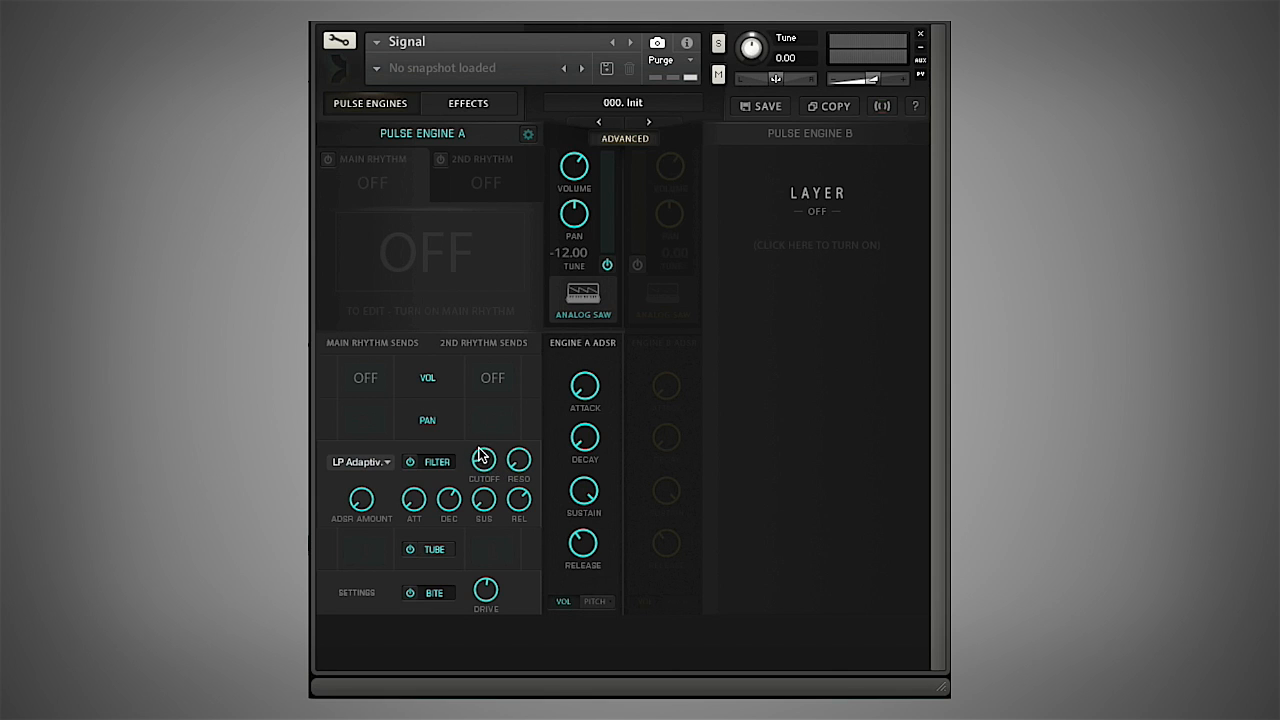
drag(357, 506, 336, 336)
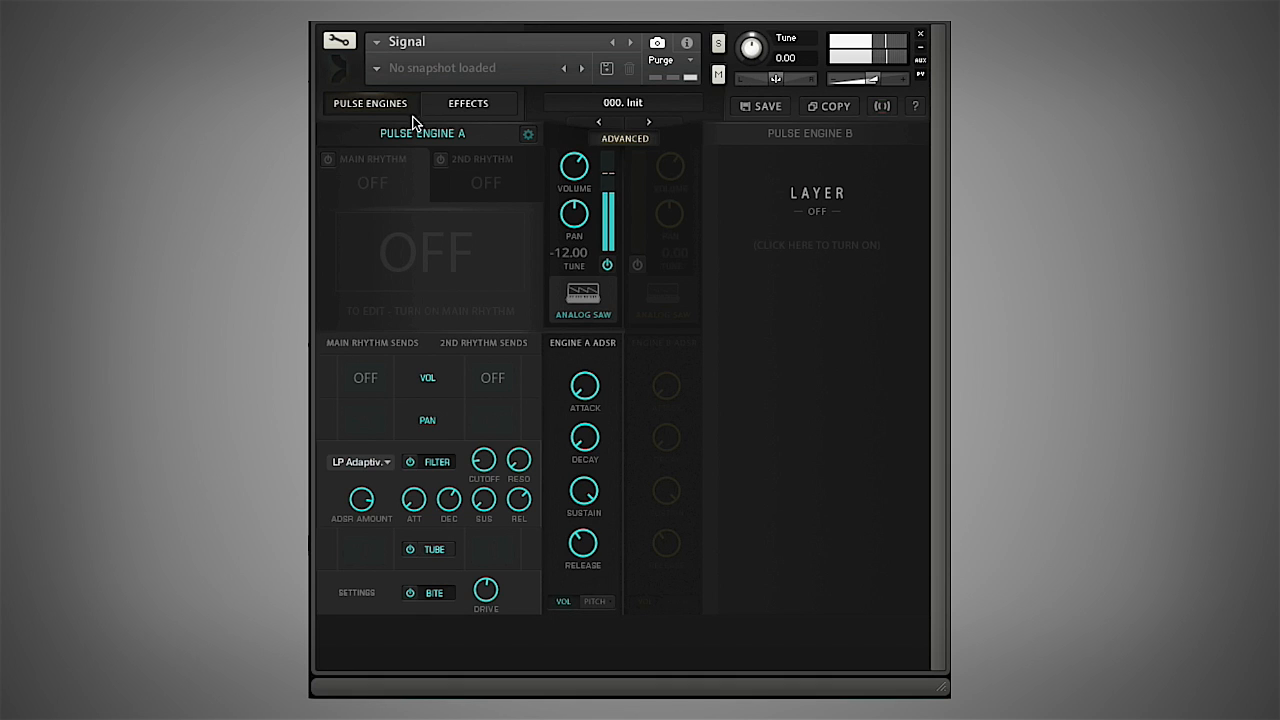
- Compare the filter section's two views by switching between its sound controls and its rhythm sends
click(445, 464)
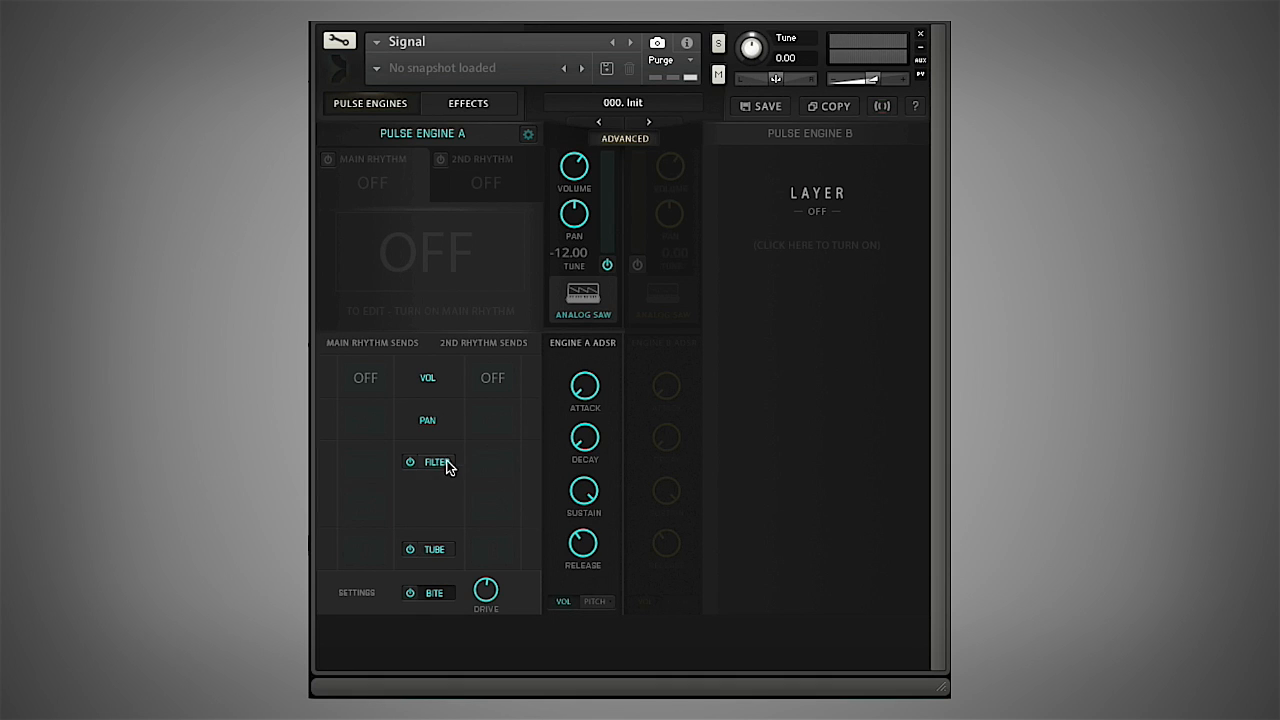
click(430, 466)
click(431, 460)
click(432, 459)
click(433, 459)
click(434, 458)
click(434, 458)
- Turn the main rhythm back on and show the filter's cutoff and resonance sends
click(410, 463)
click(329, 159)
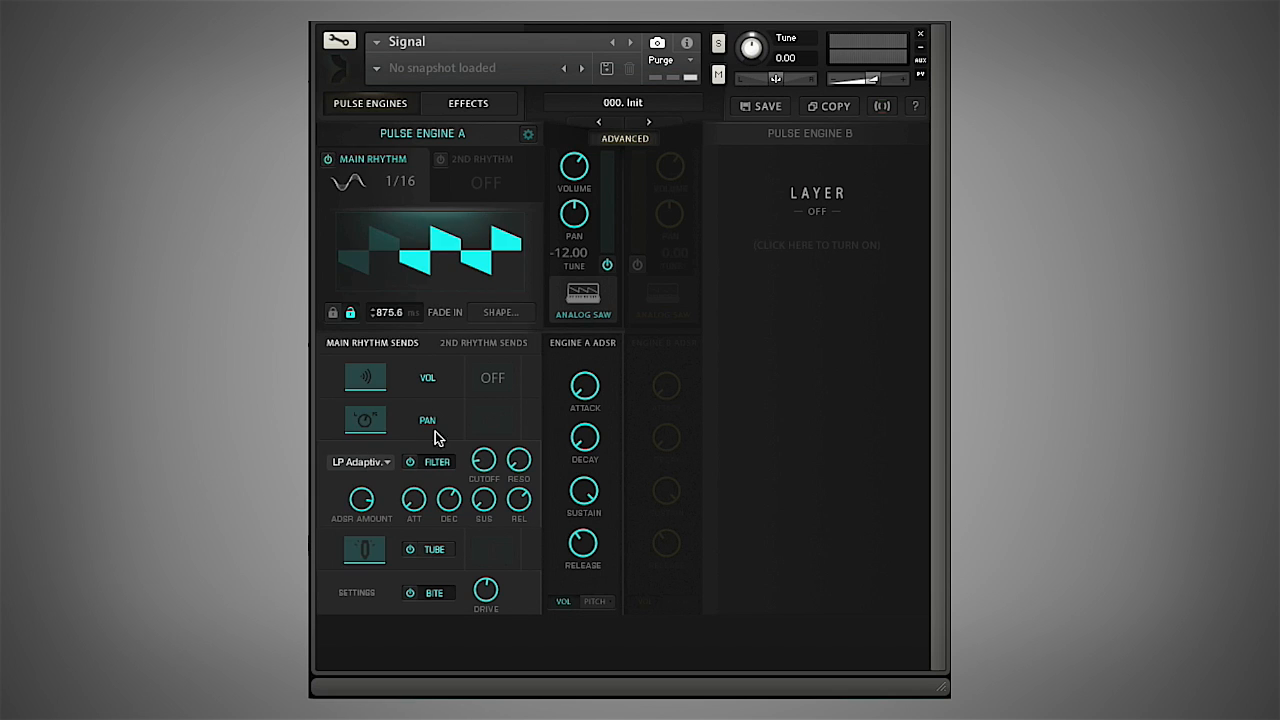
click(437, 463)
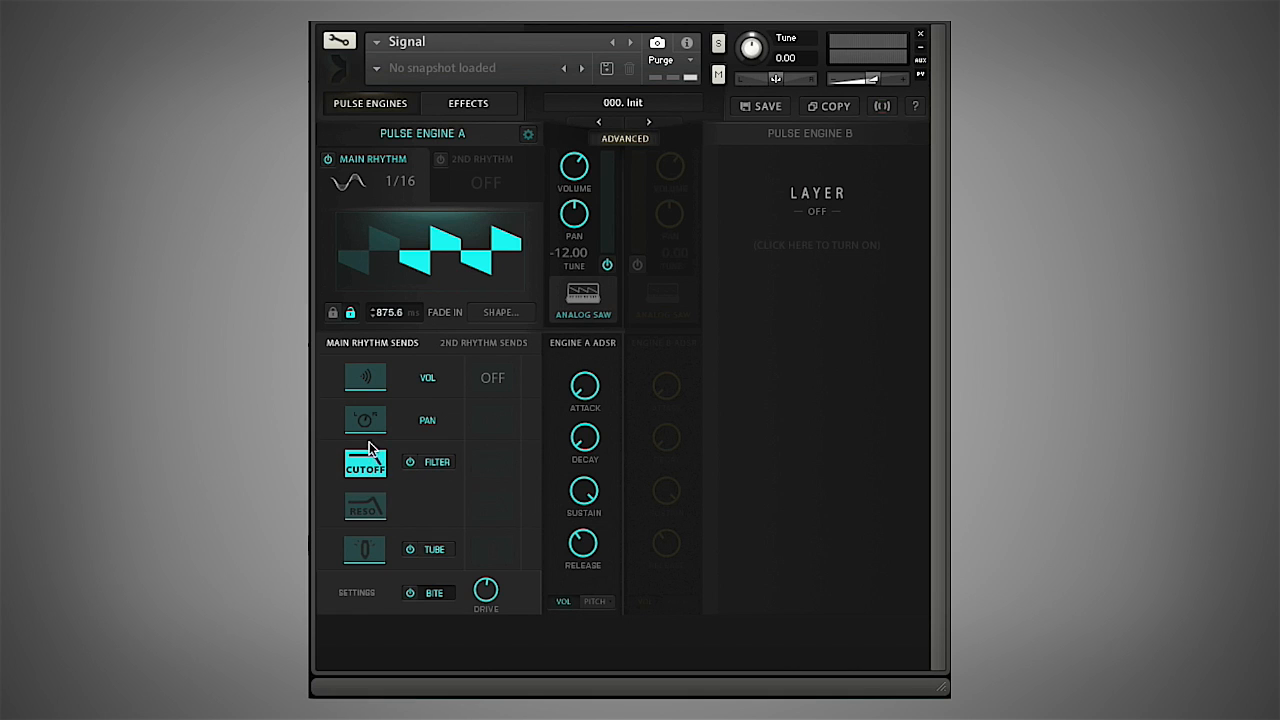